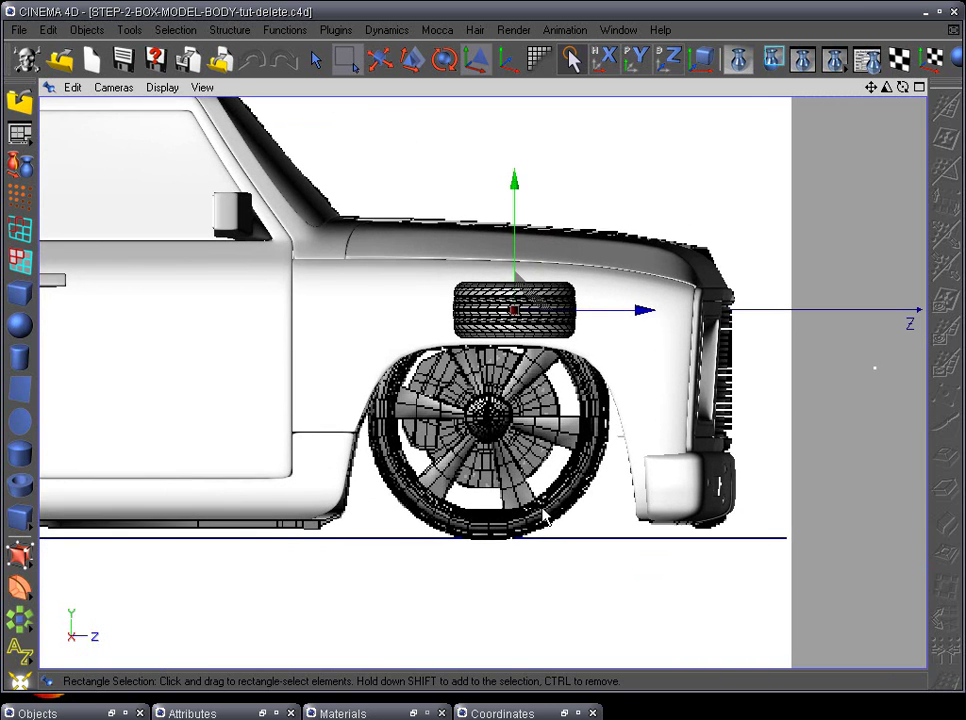
# - Move the wheel onto the centre of the front wheel opening and set its B rotation to 90°
pyautogui.scroll(3, 545, 515)
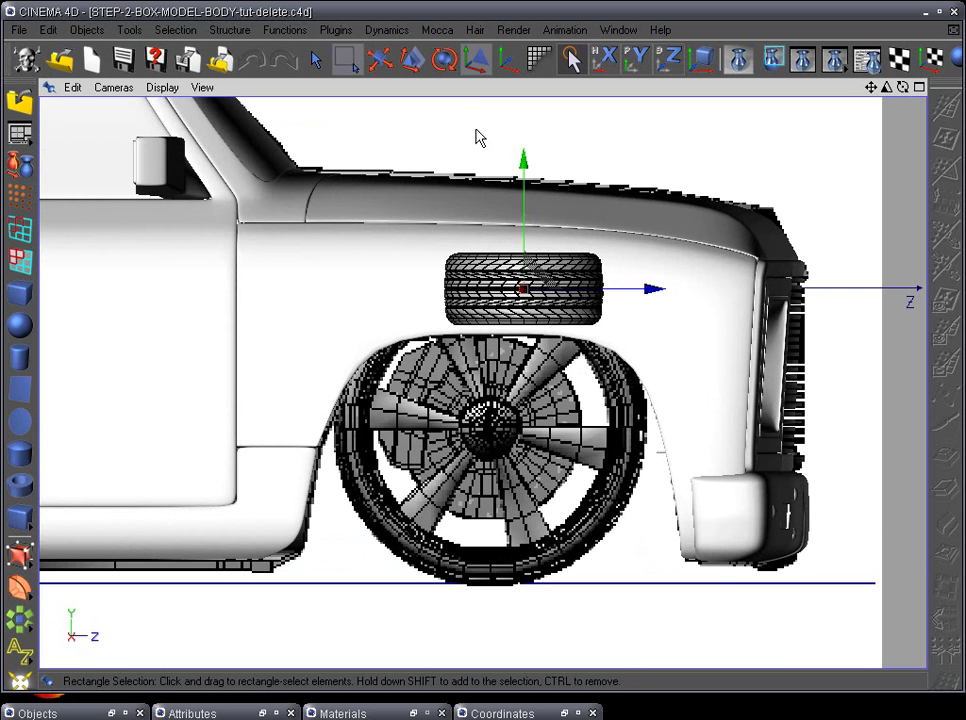
pyautogui.moveTo(525, 289); pyautogui.dragTo(488, 431)
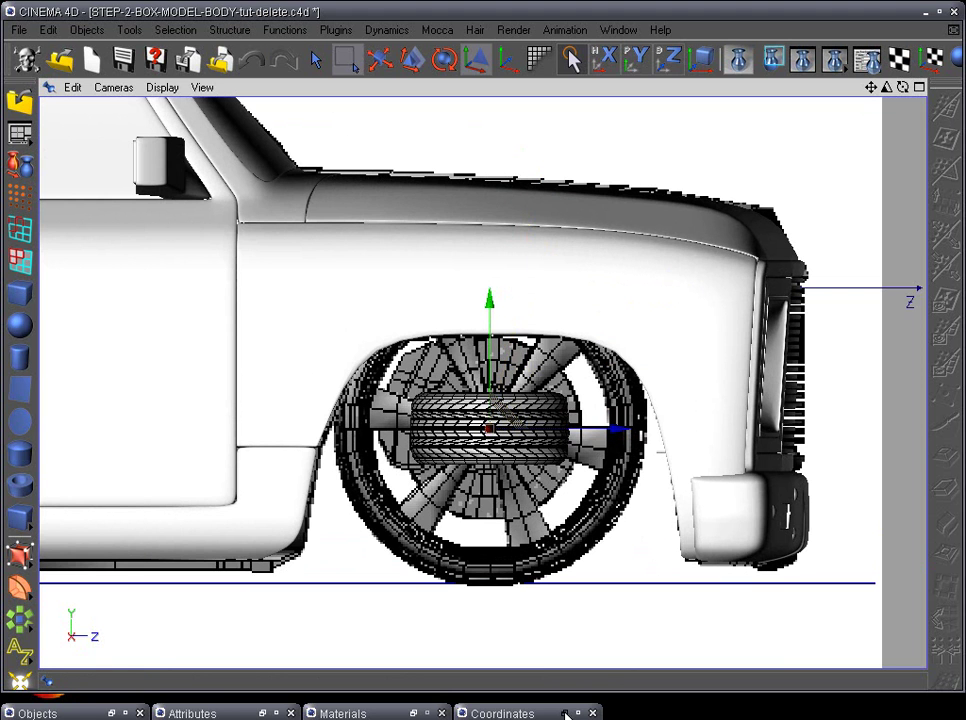
pyautogui.moveTo(565, 713); pyautogui.dragTo(362, 607)
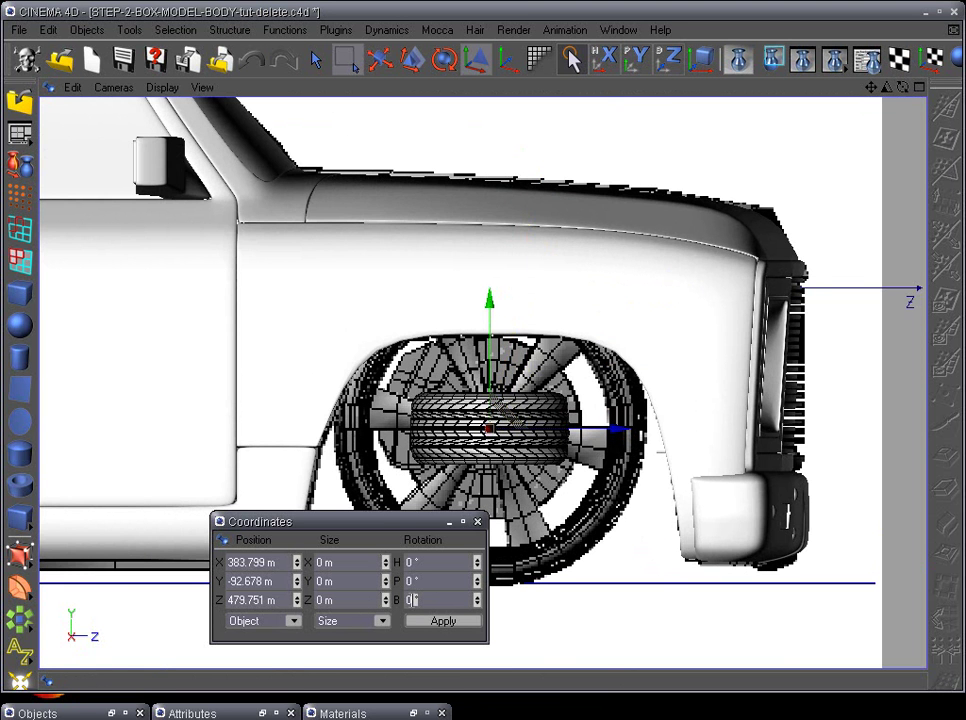
pyautogui.write('90')
pyautogui.click(470, 622)
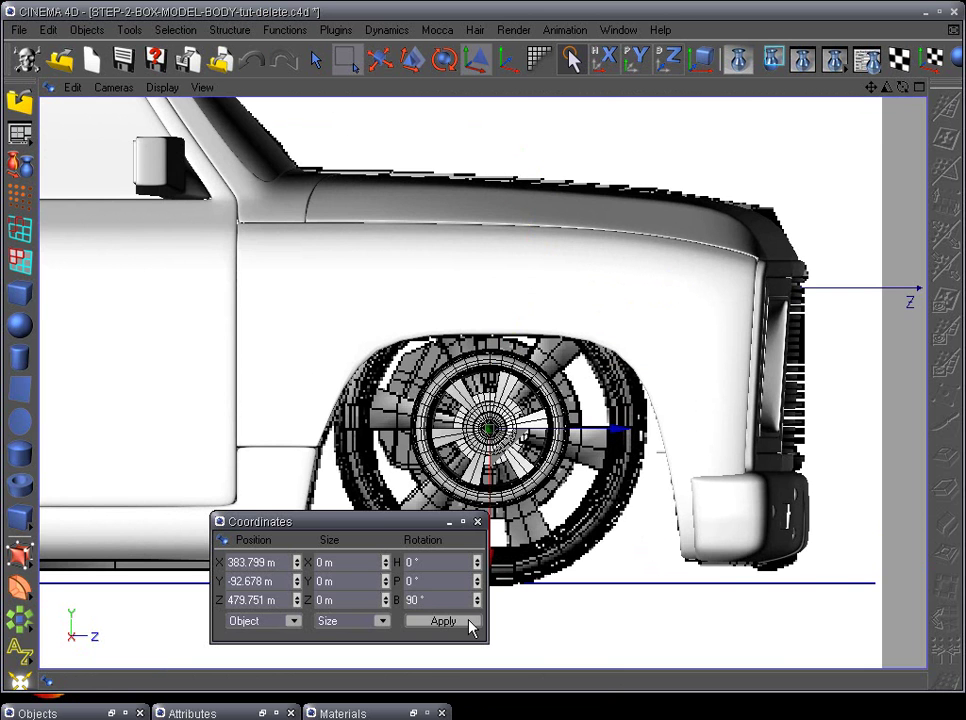
pyautogui.click(451, 523)
# - Scale the front wheel up uniformly in the side view until it matches the tire size behind it
pyautogui.press('F1')
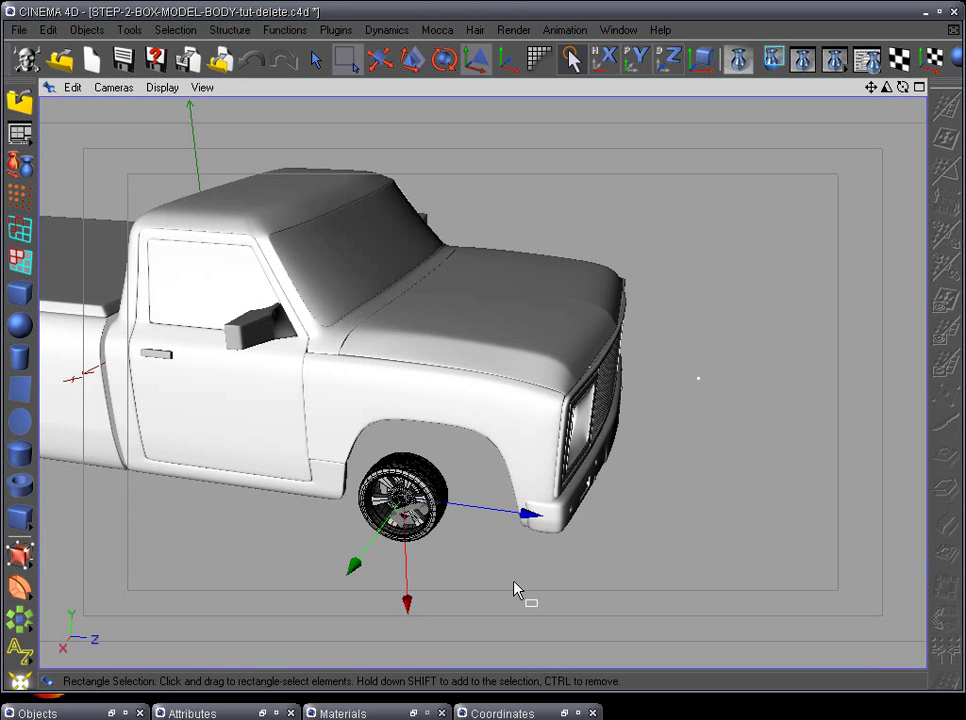
pyautogui.keyDown('alt'); pyautogui.moveTo(427, 573); pyautogui.dragTo(427, 453, button='right'); pyautogui.keyUp('alt')
pyautogui.keyDown('alt'); pyautogui.moveTo(427, 453); pyautogui.dragTo(478, 322, button='middle'); pyautogui.keyUp('alt')
pyautogui.scroll(3, 480, 325)
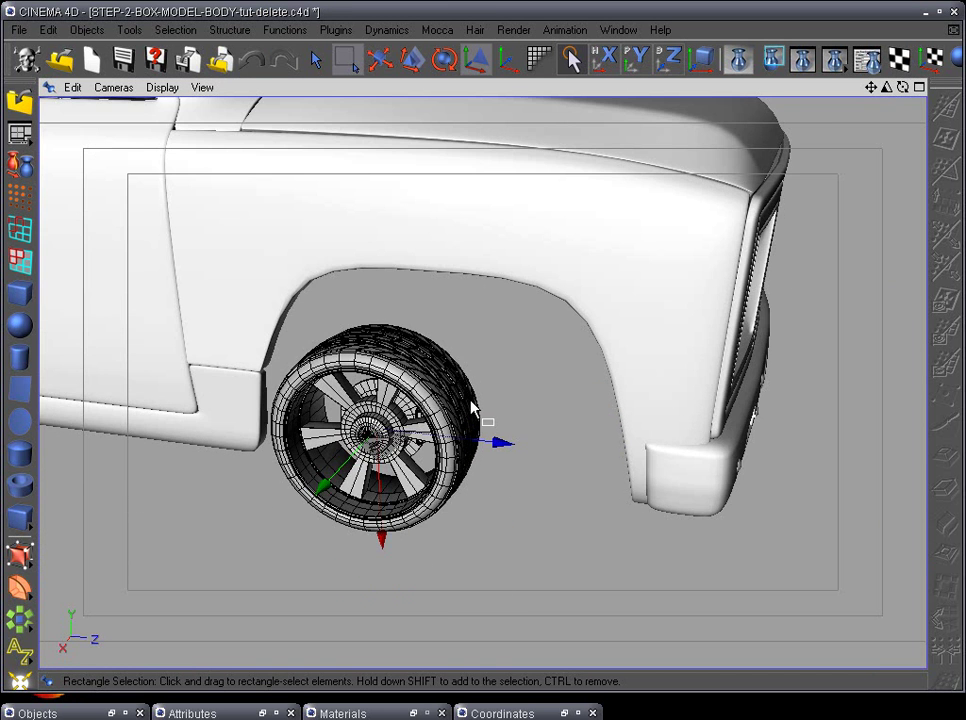
pyautogui.keyDown('alt'); pyautogui.moveTo(498, 463); pyautogui.dragTo(489, 538); pyautogui.keyUp('alt')
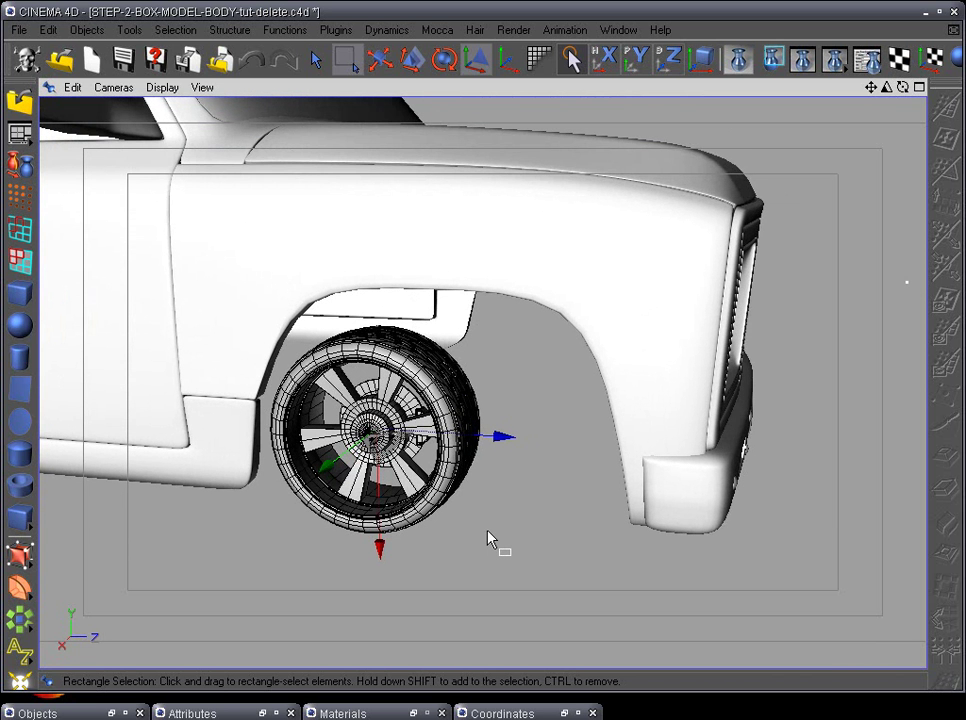
pyautogui.press('F3')
pyautogui.scroll(3, 489, 537)
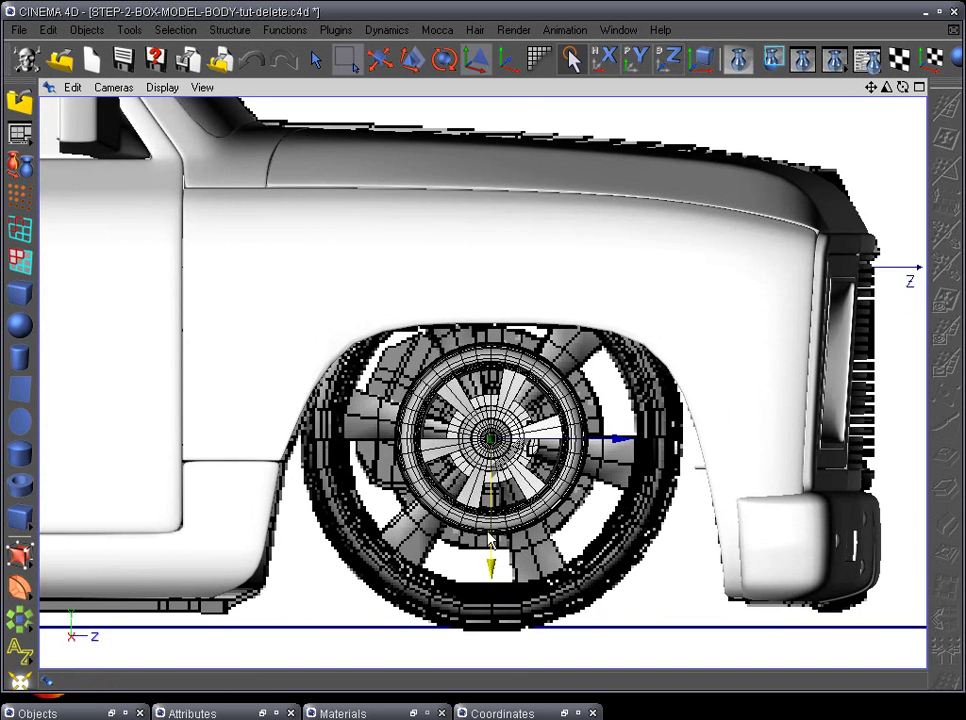
pyautogui.click(380, 59)
pyautogui.click(416, 59)
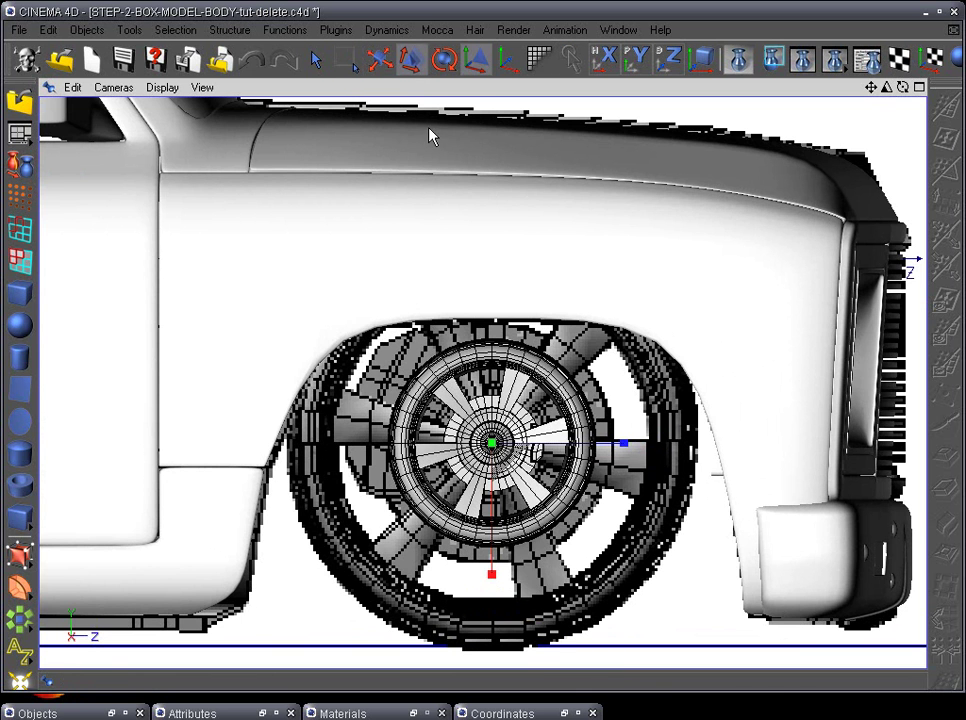
pyautogui.click(478, 64)
pyautogui.moveTo(489, 449); pyautogui.dragTo(628, 449)
pyautogui.moveTo(730, 500); pyautogui.dragTo(736, 500)
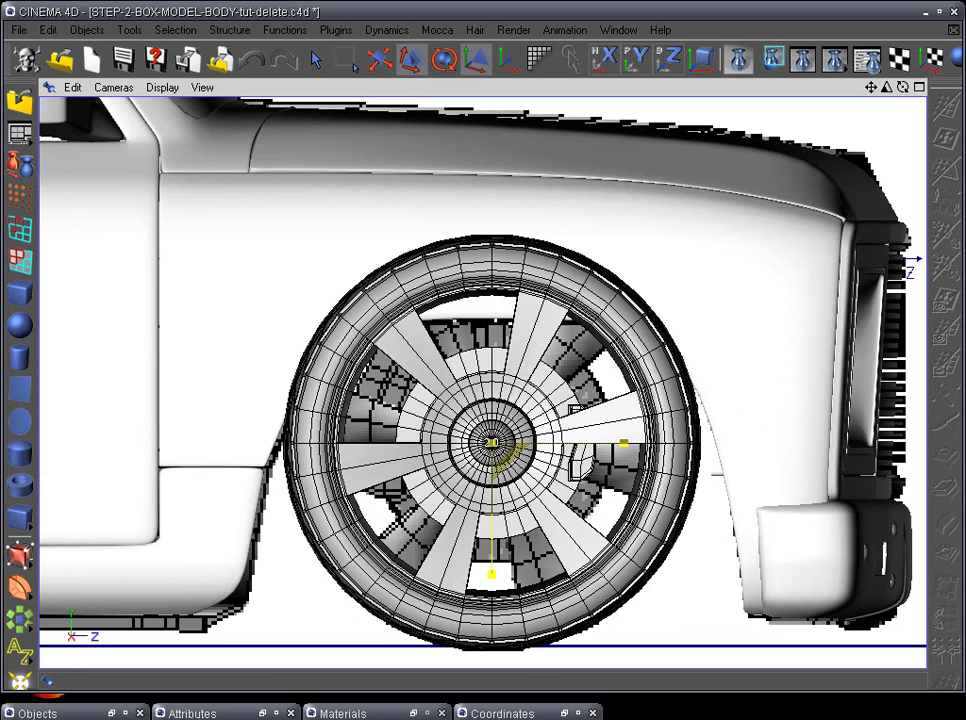
pyautogui.moveTo(494, 447)
pyautogui.mouseDown()
pyautogui.moveTo(513, 449)
pyautogui.moveTo(448, 449)
pyautogui.moveTo(489, 456)
pyautogui.mouseUp()
# - Slide the front wheel inward along its axle so it sits inside the front fender
pyautogui.press('F1')
pyautogui.keyDown('alt'); pyautogui.moveTo(318, 575); pyautogui.dragTo(740, 450); pyautogui.keyUp('alt')
pyautogui.press('space')
pyautogui.moveTo(247, 476); pyautogui.dragTo(452, 380)
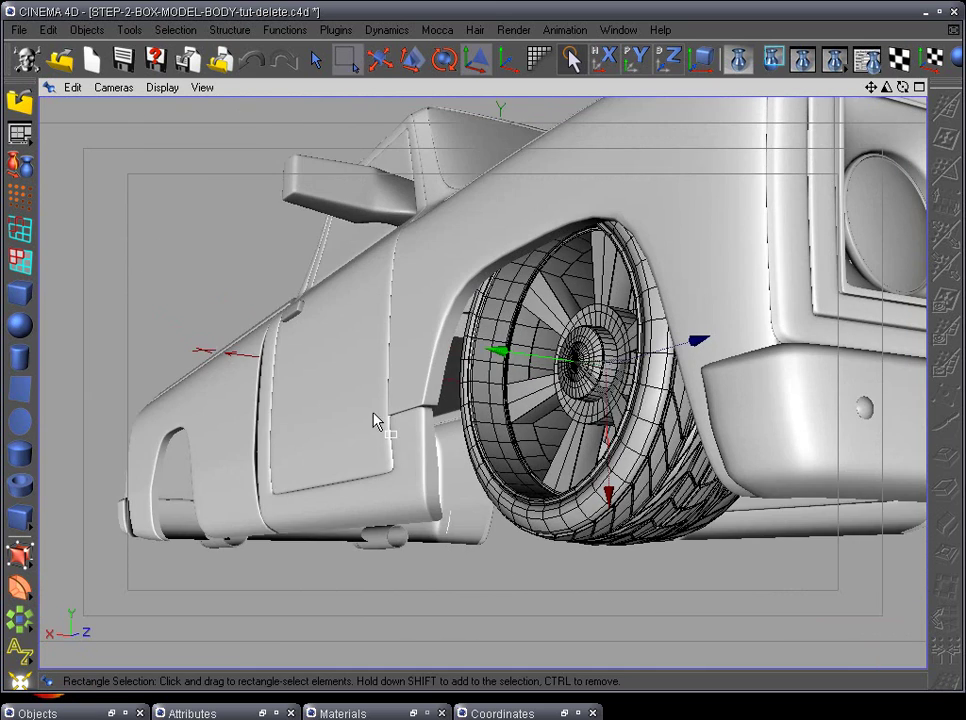
# - Duplicate the front wheel and move the copy along Z into the rear wheel opening
pyautogui.keyDown('alt'); pyautogui.moveTo(374, 420); pyautogui.dragTo(420, 342); pyautogui.keyUp('alt')
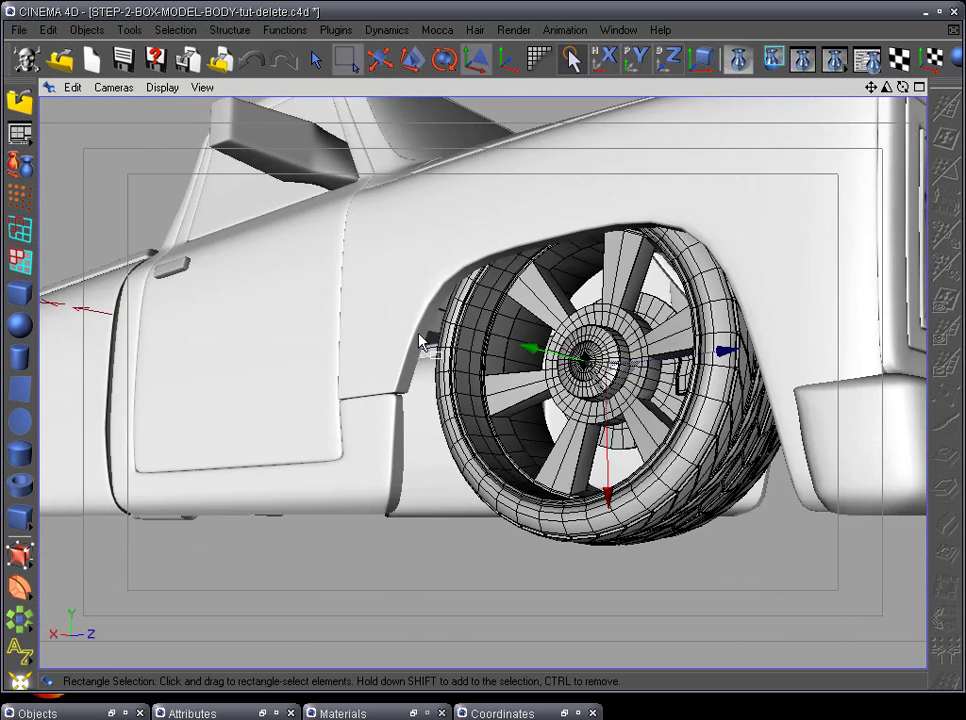
pyautogui.keyDown('alt'); pyautogui.moveTo(502, 416); pyautogui.dragTo(540, 481); pyautogui.keyUp('alt')
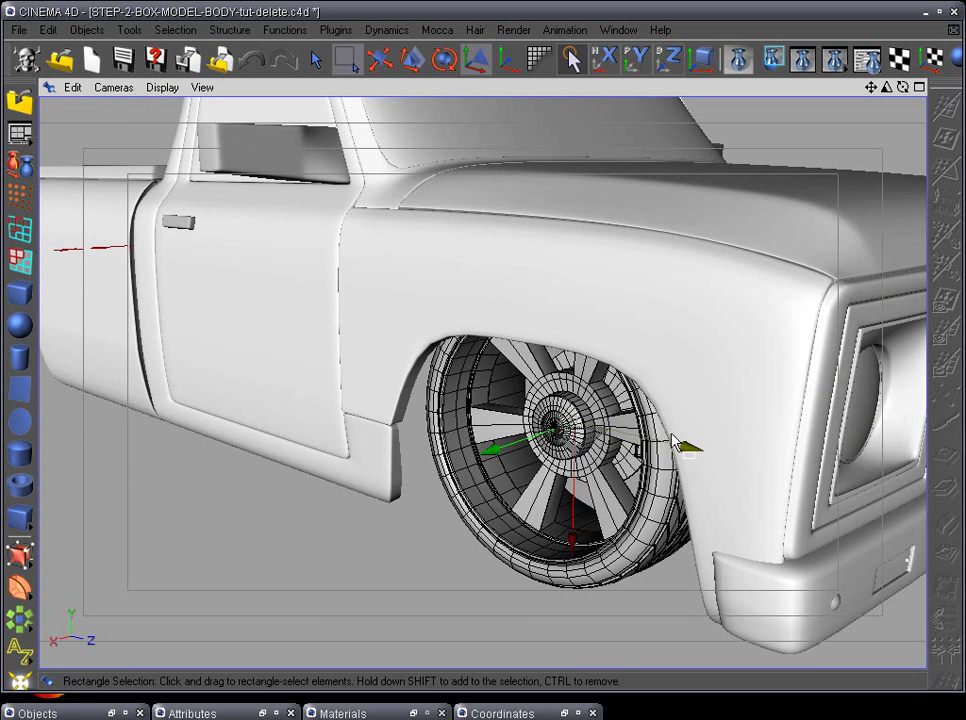
pyautogui.keyDown('ctrl'); pyautogui.moveTo(692, 446); pyautogui.dragTo(369, 462); pyautogui.keyUp('ctrl')
pyautogui.press('F3')
pyautogui.scroll(-4, 369, 462)
pyautogui.keyDown('alt'); pyautogui.moveTo(369, 462); pyautogui.dragTo(788, 474, button='middle'); pyautogui.keyUp('alt')
pyautogui.scroll(-4, 784, 466)
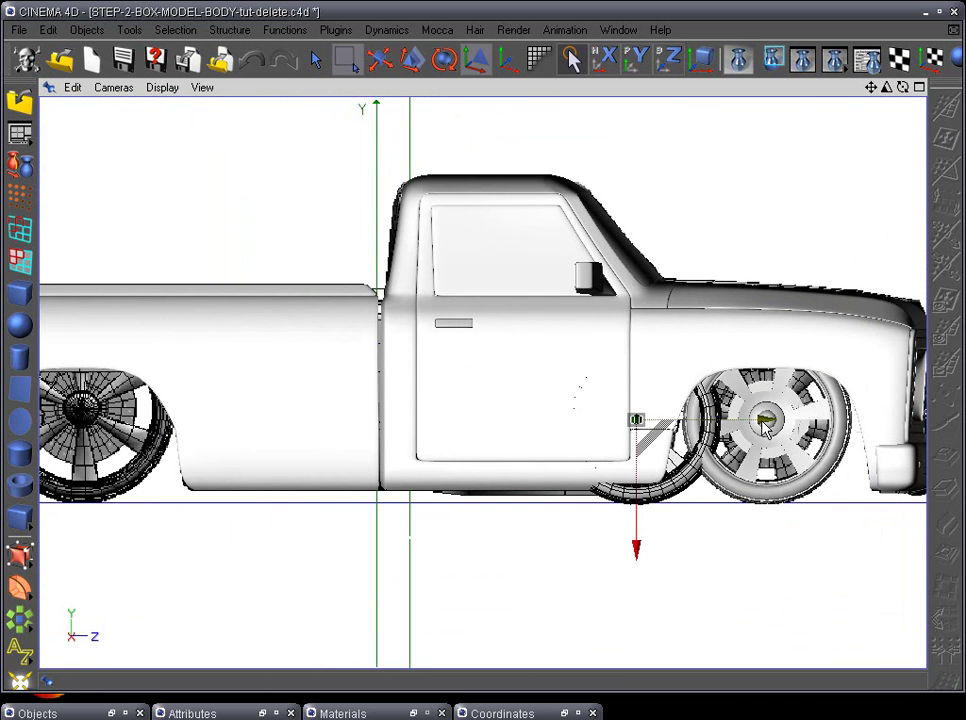
pyautogui.moveTo(767, 423); pyautogui.dragTo(211, 425)
pyautogui.keyDown('alt'); pyautogui.moveTo(389, 427); pyautogui.dragTo(608, 467, button='middle'); pyautogui.keyUp('alt')
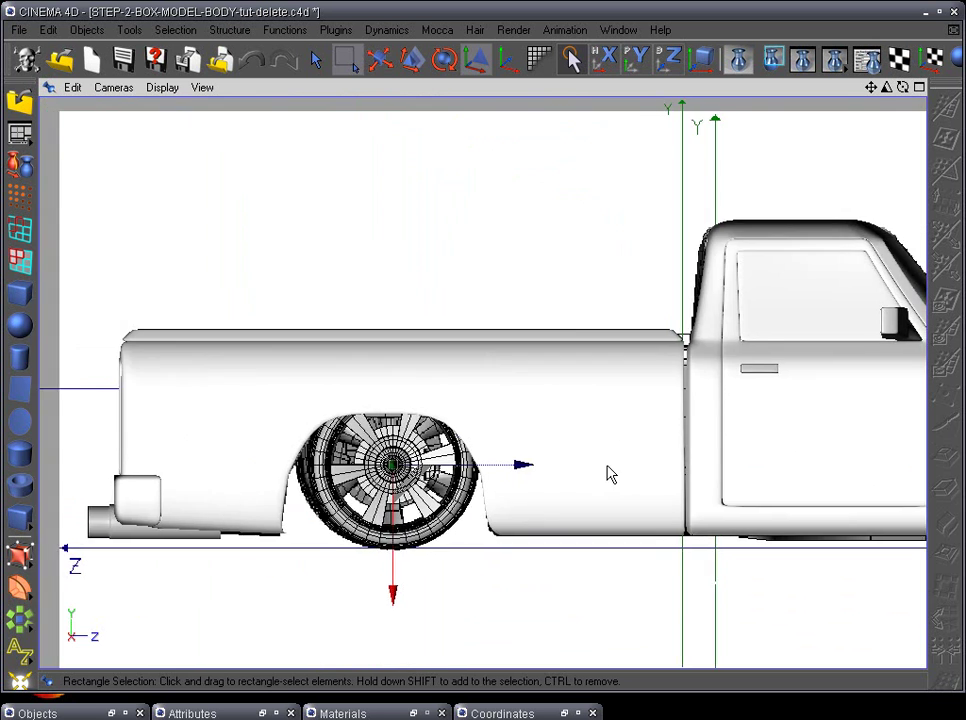
# - Fine-tune the rear wheel's Z position so it is centred in the rear wheel opening
pyautogui.scroll(3, 578, 503)
pyautogui.keyDown('alt'); pyautogui.moveTo(548, 540); pyautogui.dragTo(632, 442, button='middle'); pyautogui.keyUp('alt')
pyautogui.scroll(2, 633, 449)
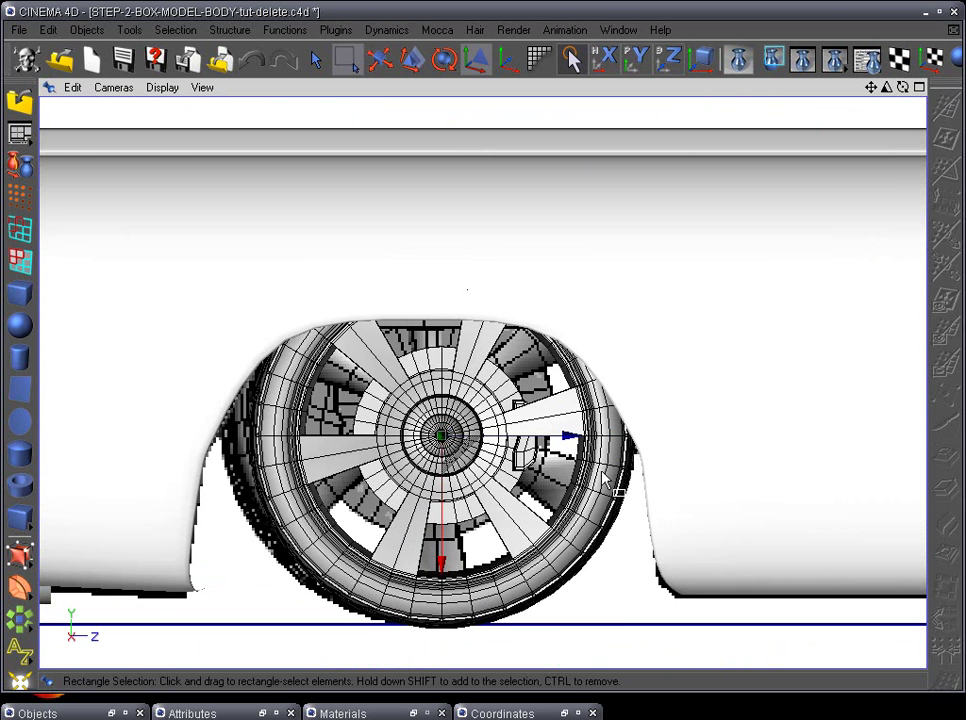
pyautogui.moveTo(577, 448); pyautogui.dragTo(558, 442)
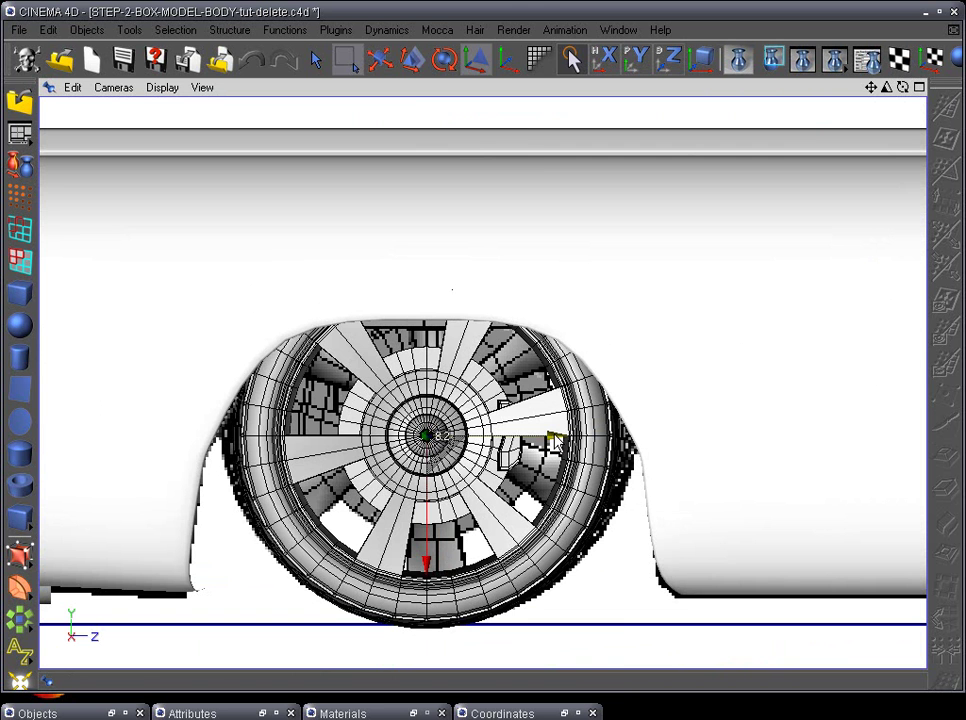
# - Scale the rear wheel up slightly and raise it so the tire rests on the ground line
pyautogui.click(410, 62)
pyautogui.moveTo(426, 436); pyautogui.dragTo(548, 405)
pyautogui.press('space')
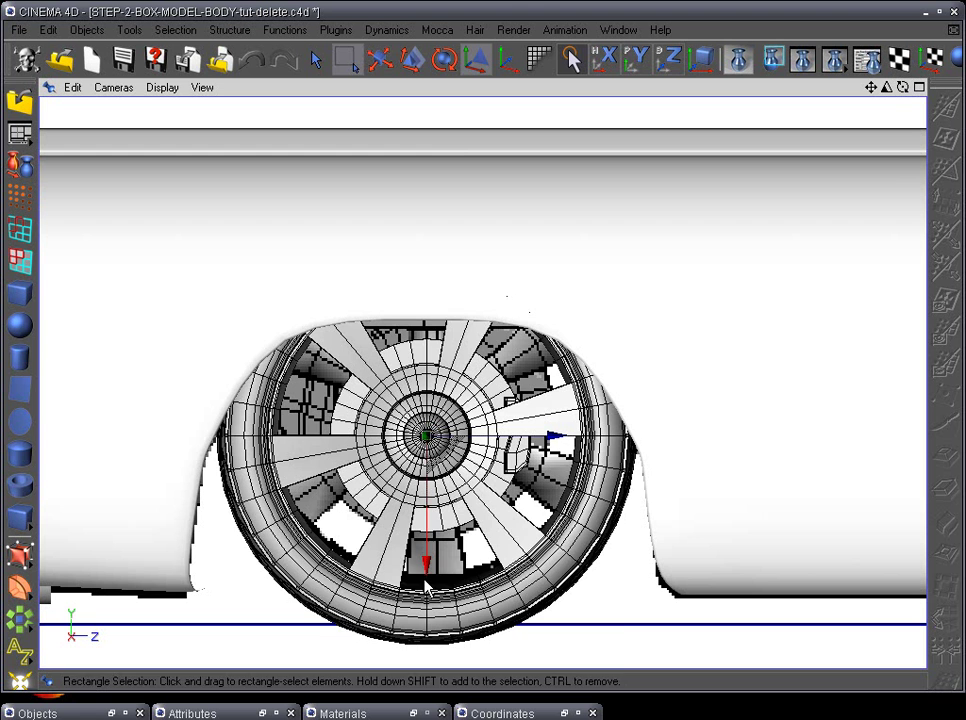
pyautogui.moveTo(429, 571); pyautogui.dragTo(431, 549)
pyautogui.press('space')
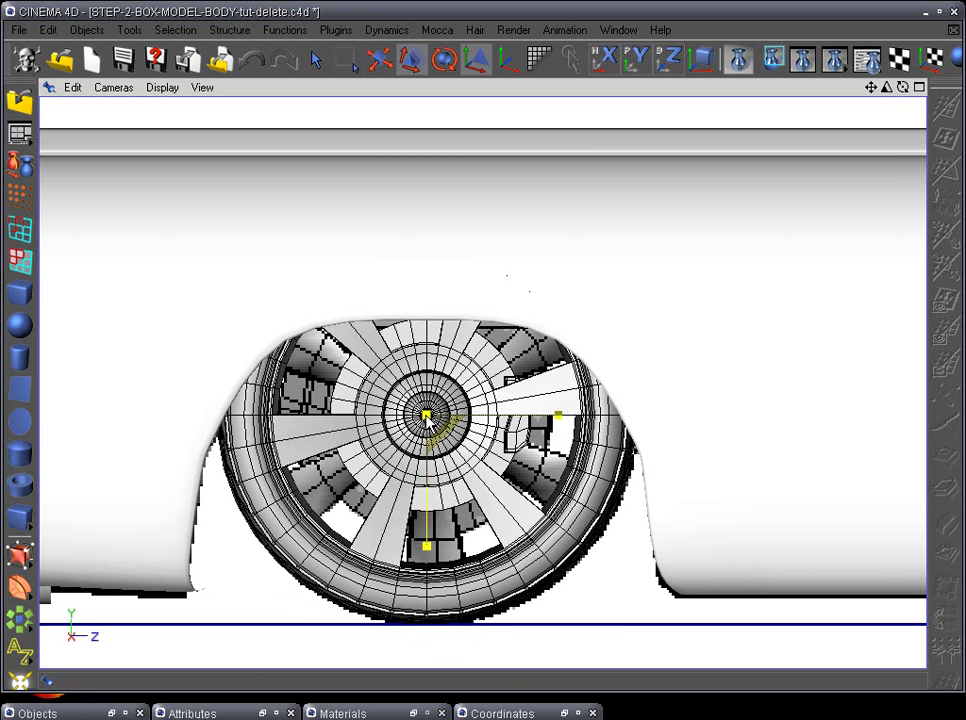
pyautogui.moveTo(428, 420); pyautogui.dragTo(476, 412)
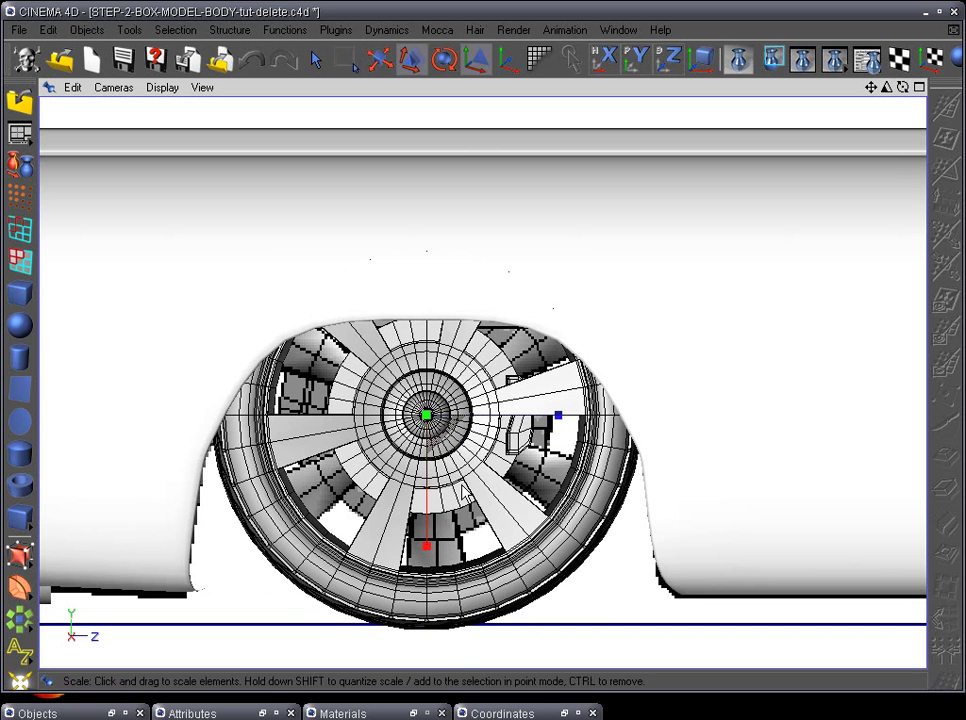
# - Slide the rear wheel inward along its axle so it sits inside the rear fender
pyautogui.press('F1')
pyautogui.keyDown('alt'); pyautogui.moveTo(462, 492); pyautogui.dragTo(660, 367); pyautogui.keyUp('alt')
pyautogui.press('e')
pyautogui.moveTo(350, 405); pyautogui.dragTo(398, 418)
pyautogui.keyDown('alt'); pyautogui.moveTo(398, 418); pyautogui.dragTo(534, 451); pyautogui.keyUp('alt')
pyautogui.keyDown('alt'); pyautogui.moveTo(672, 512); pyautogui.dragTo(479, 524); pyautogui.keyUp('alt')
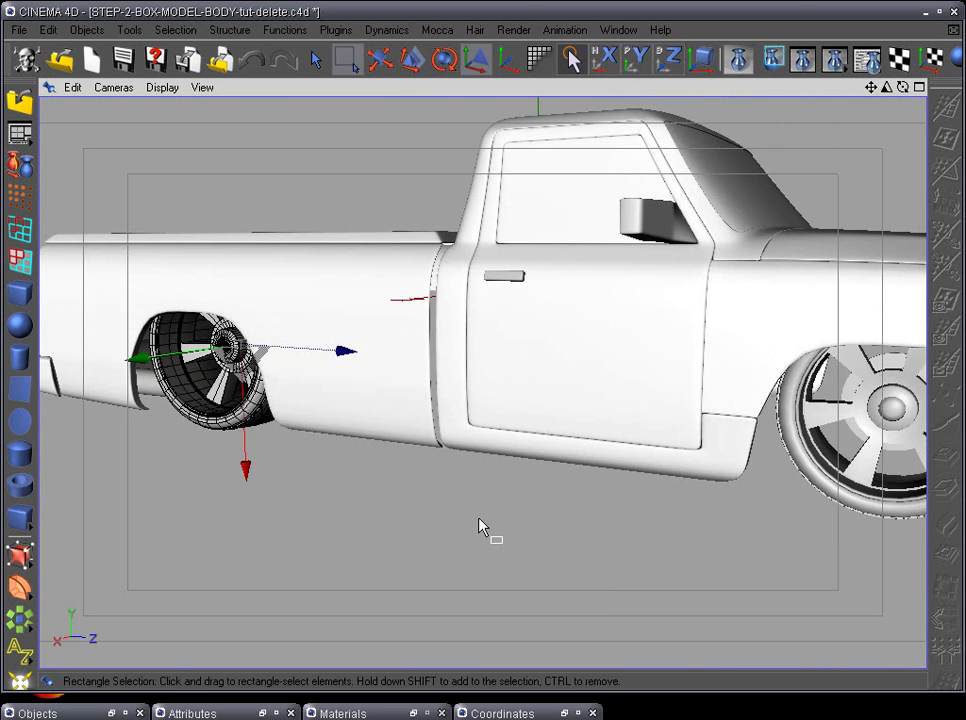
# - Rename the null object inside TIRE-RIM as FRONT
pyautogui.moveTo(112, 713); pyautogui.dragTo(269, 286)
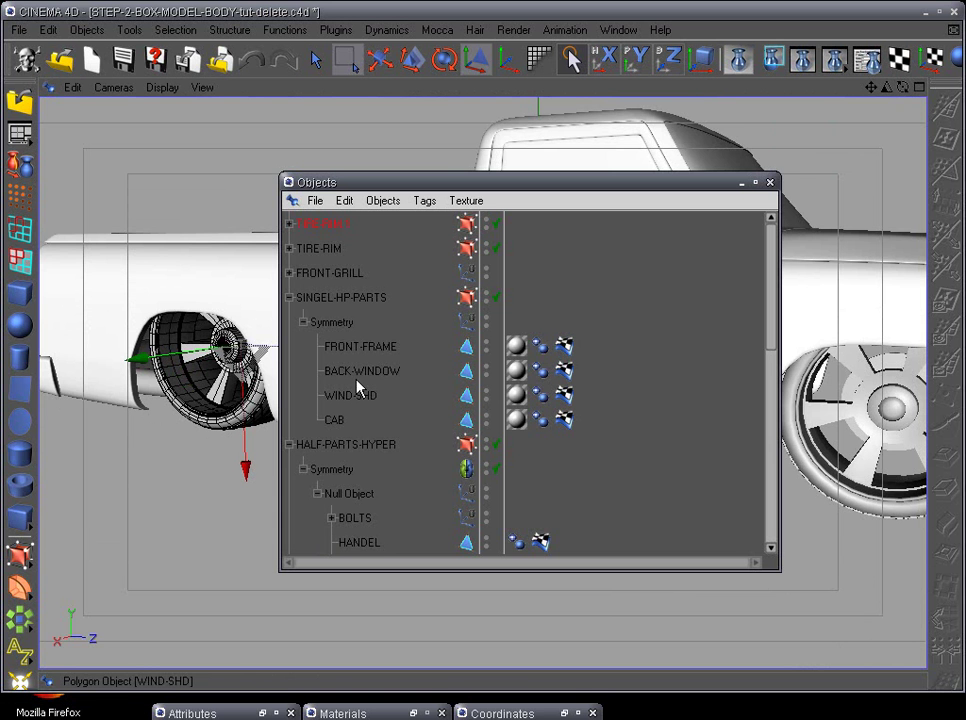
pyautogui.click(289, 248)
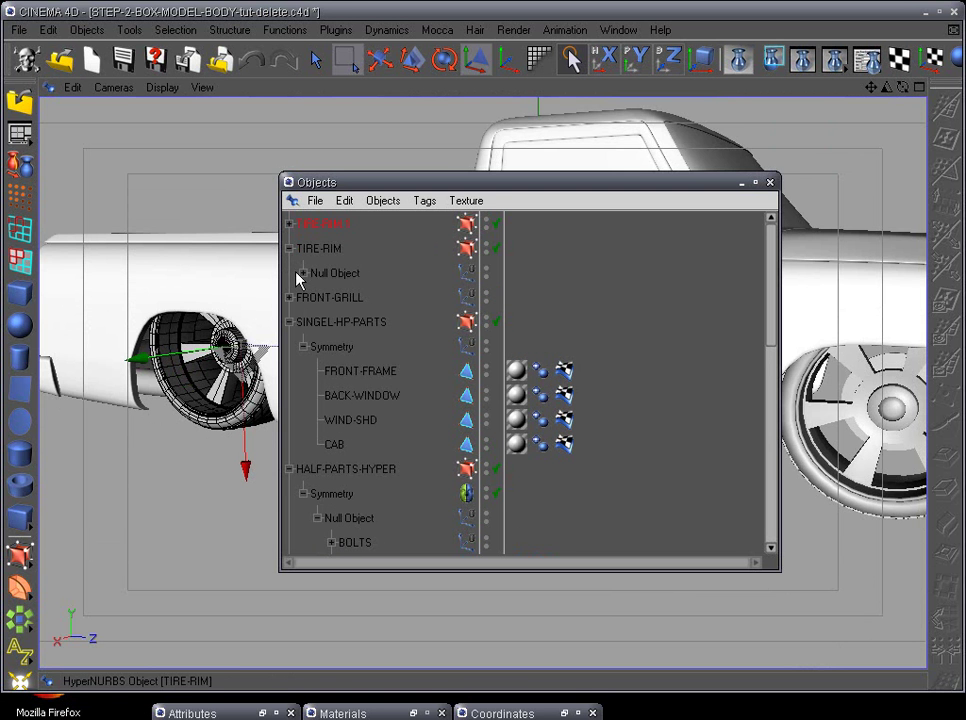
pyautogui.doubleClick(335, 272)
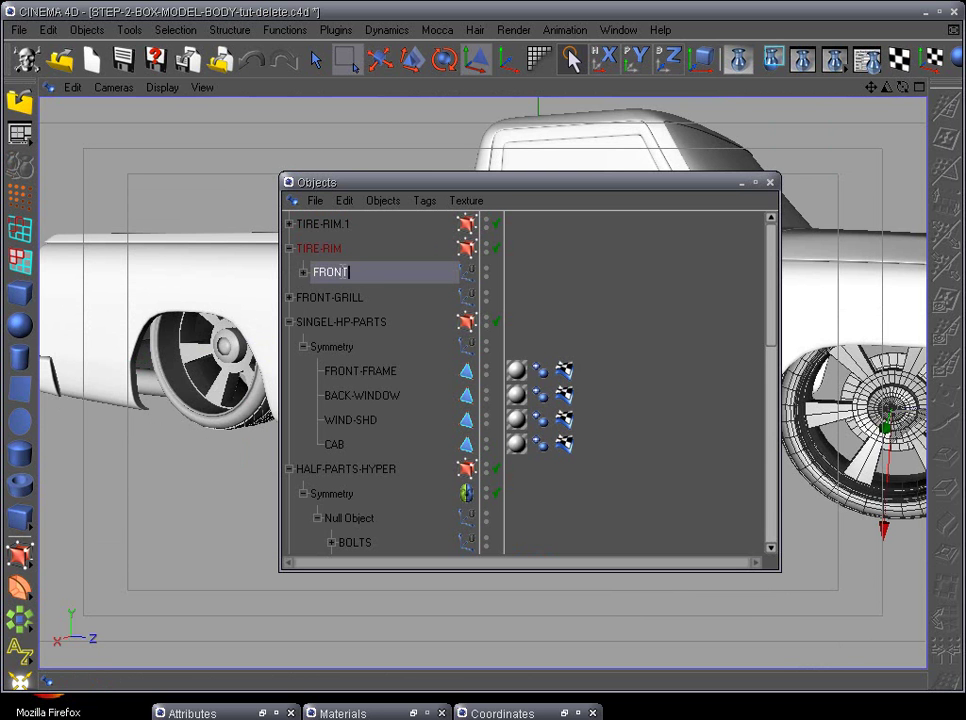
pyautogui.write('FRONT')
# - Rename the null object inside TIRE-RIM.1 as BACK and move it into TIRE-RIM
pyautogui.click(332, 228)
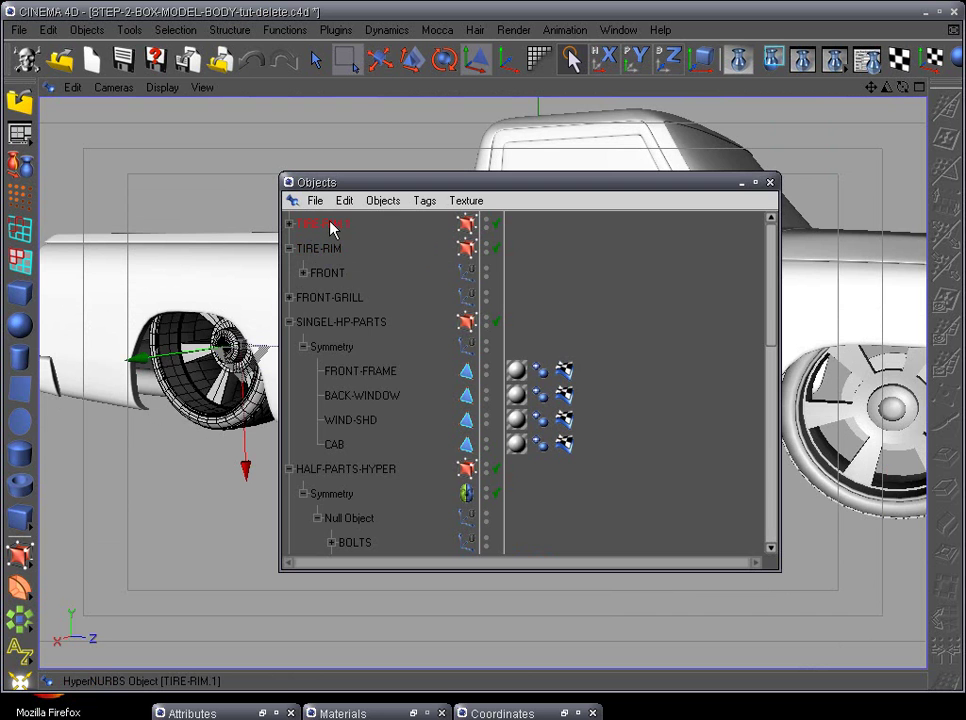
pyautogui.click(291, 226)
pyautogui.doubleClick(329, 250)
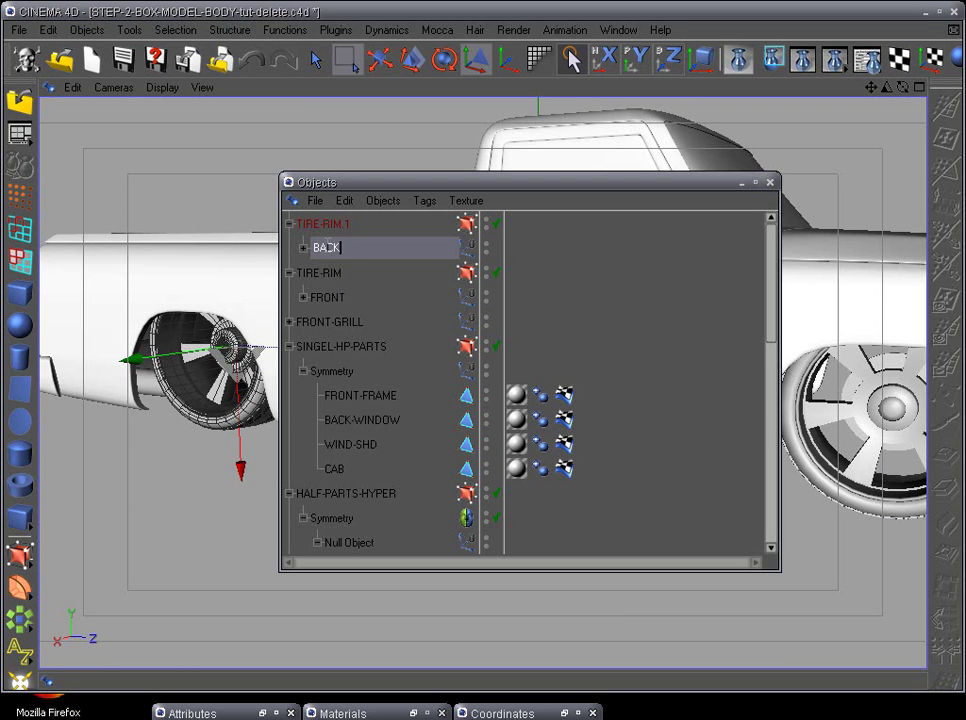
pyautogui.press('Return')
pyautogui.moveTo(323, 247); pyautogui.dragTo(315, 284)
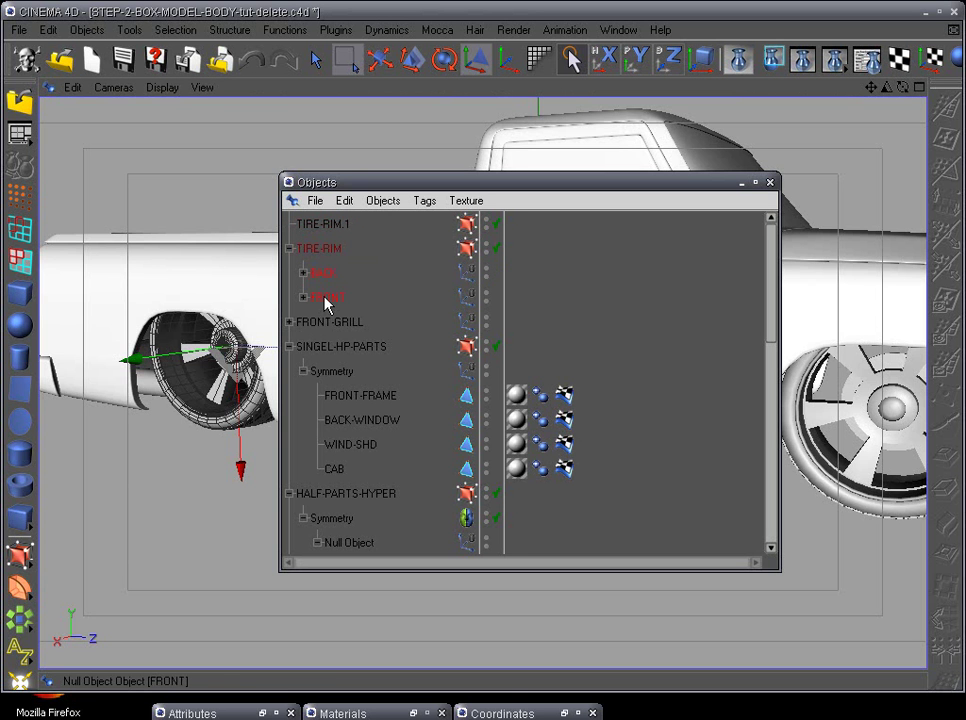
# - Group the BACK and FRONT nulls together and name the group TRIE-RIMS
pyautogui.rightClick(325, 303)
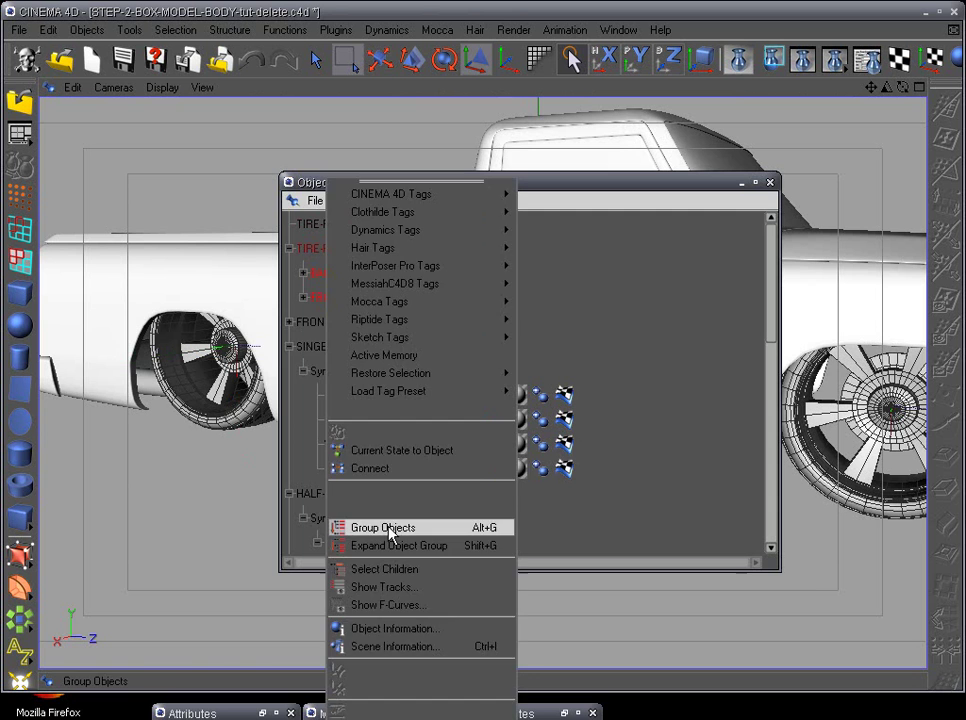
pyautogui.click(388, 530)
pyautogui.doubleClick(322, 273)
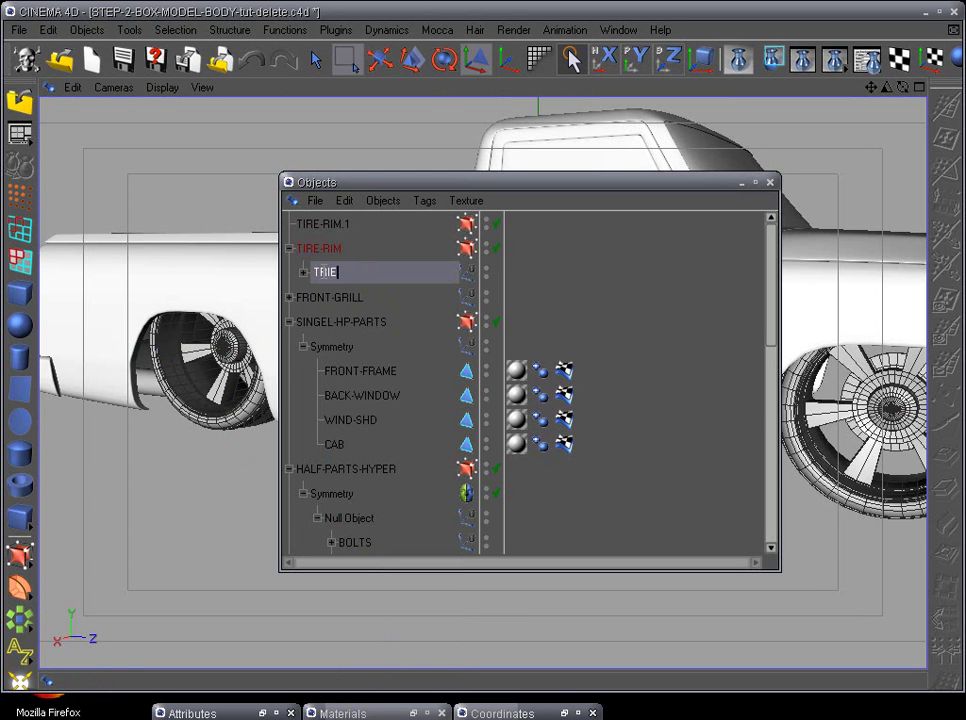
pyautogui.write('TIRE-RIM')
pyautogui.press('Return')
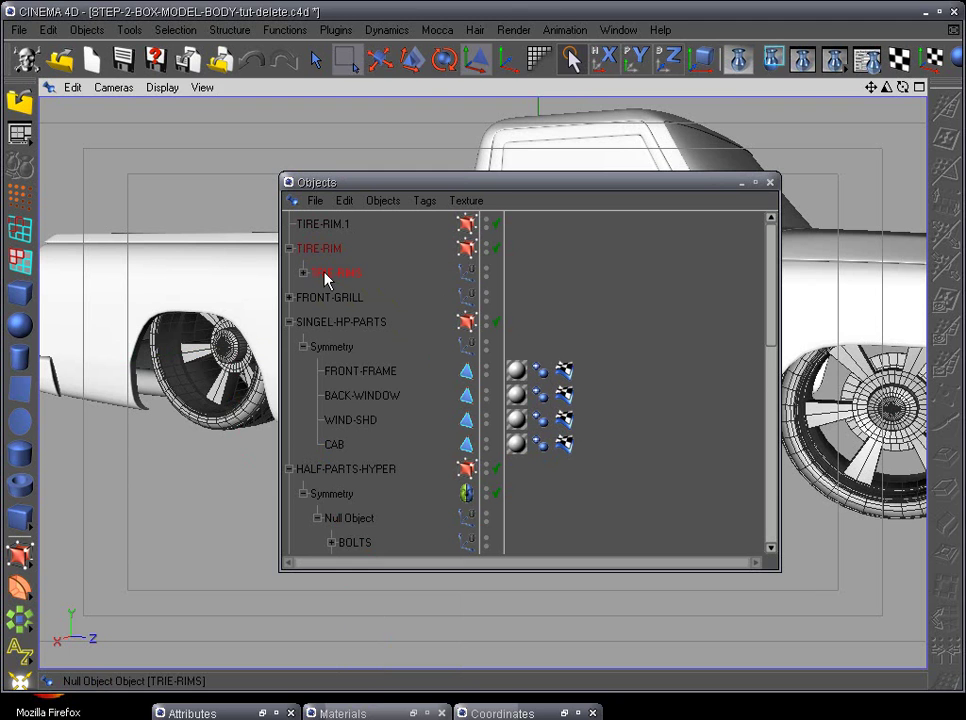
# - Delete the emptied TIRE-RIM.1 HyperNURBS object
pyautogui.click(316, 225)
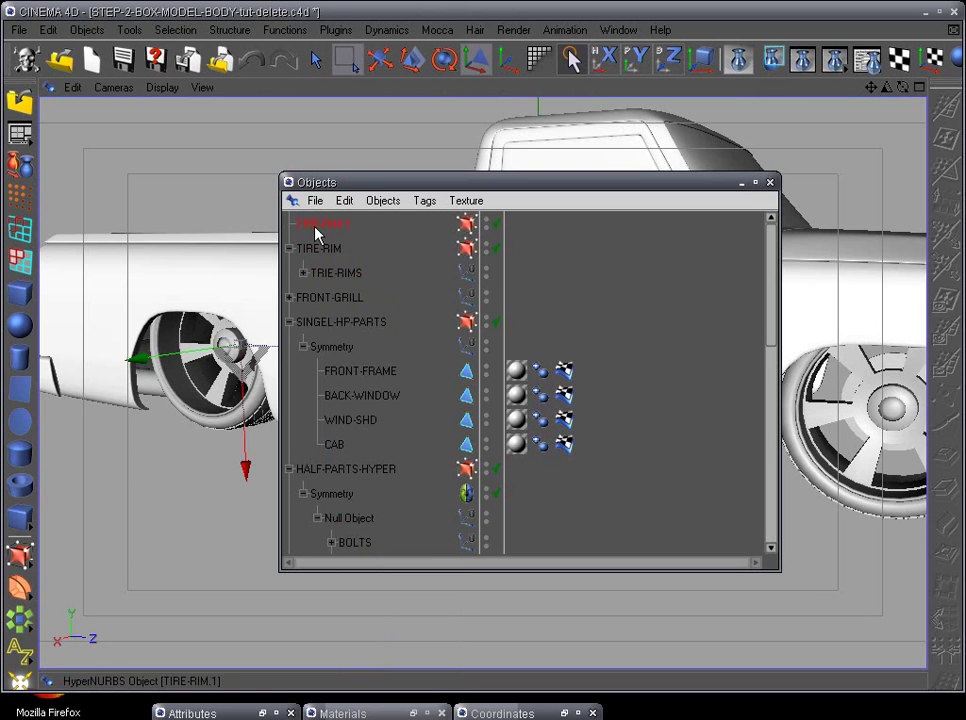
pyautogui.press('Delete')
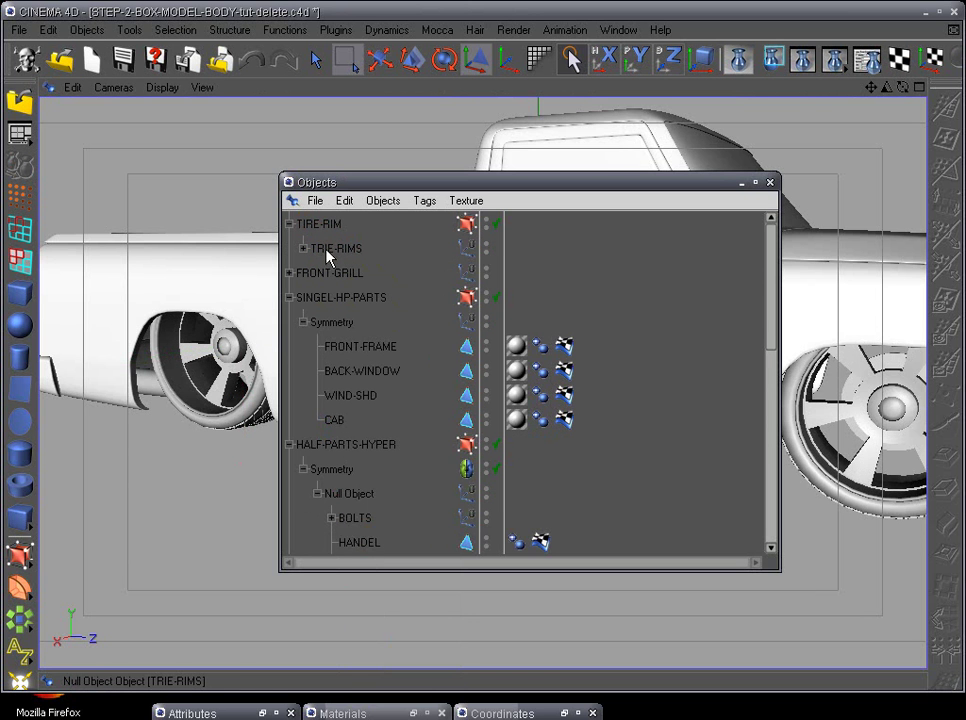
# - Expand the TRIE-RIMS group and add a Symmetry object to the scene
pyautogui.click(304, 249)
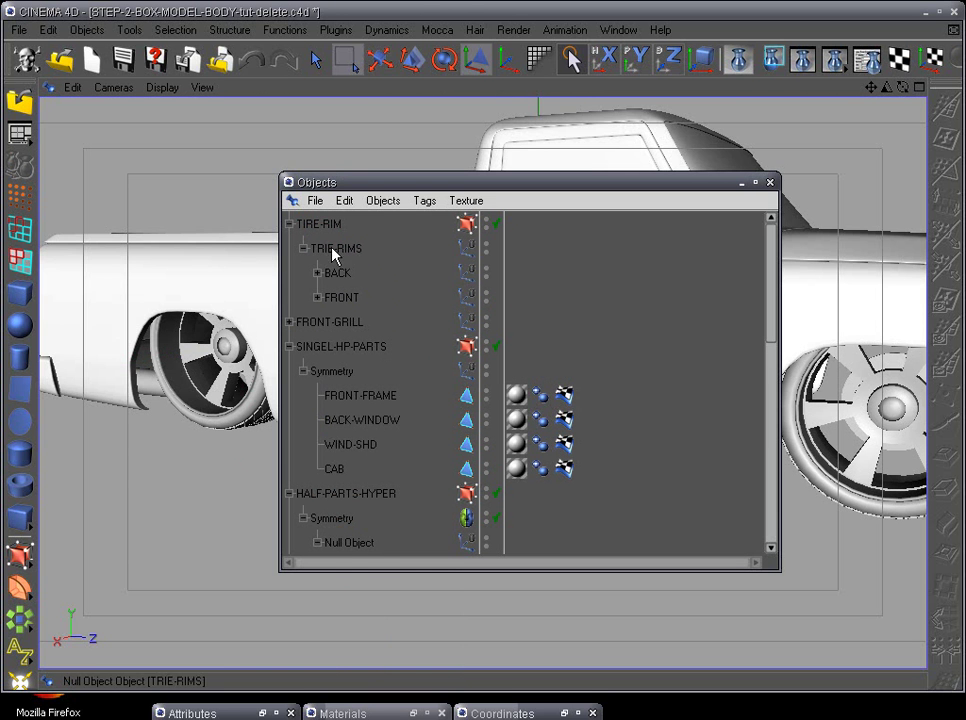
pyautogui.click(18, 618)
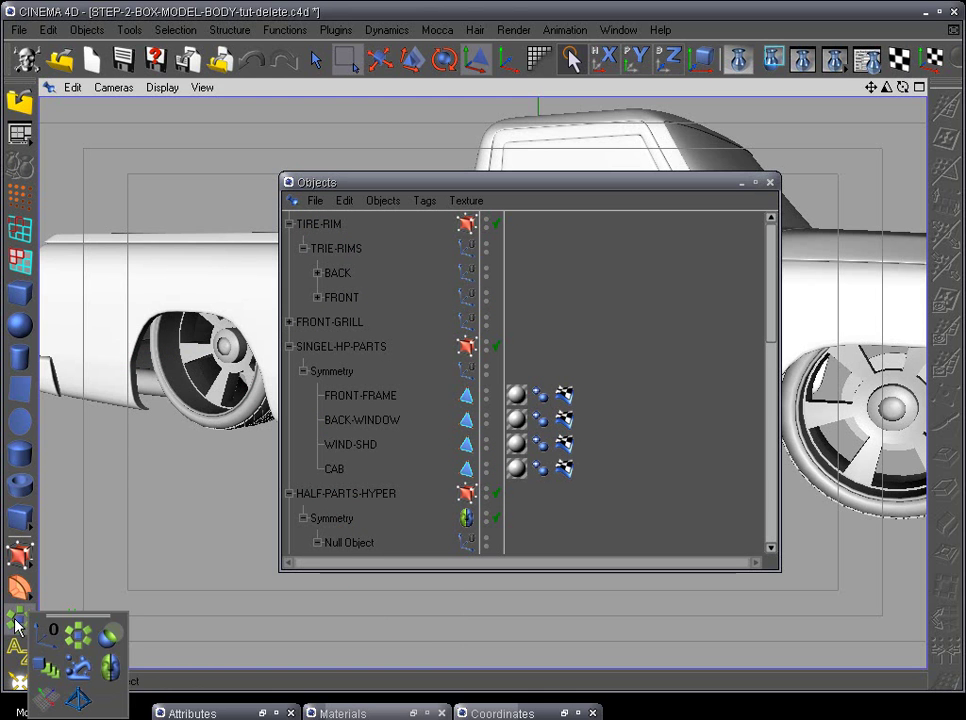
pyautogui.click(112, 678)
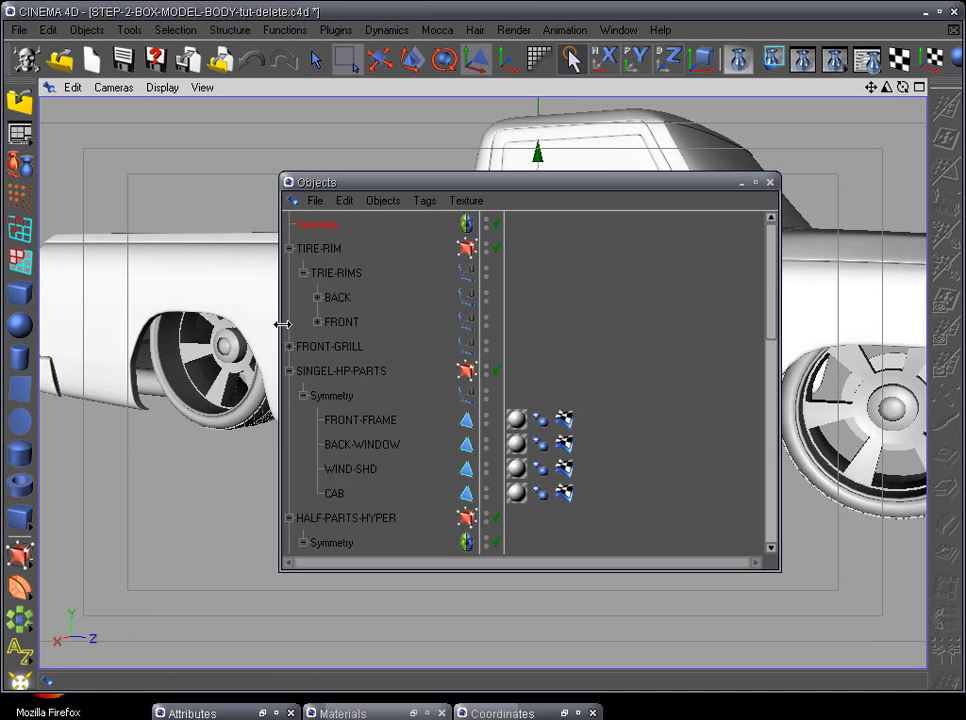
# - Place the Symmetry object inside the TIRE-RIM HyperNURBS and move the TRIE-RIMS group under it
pyautogui.moveTo(325, 248); pyautogui.dragTo(323, 256)
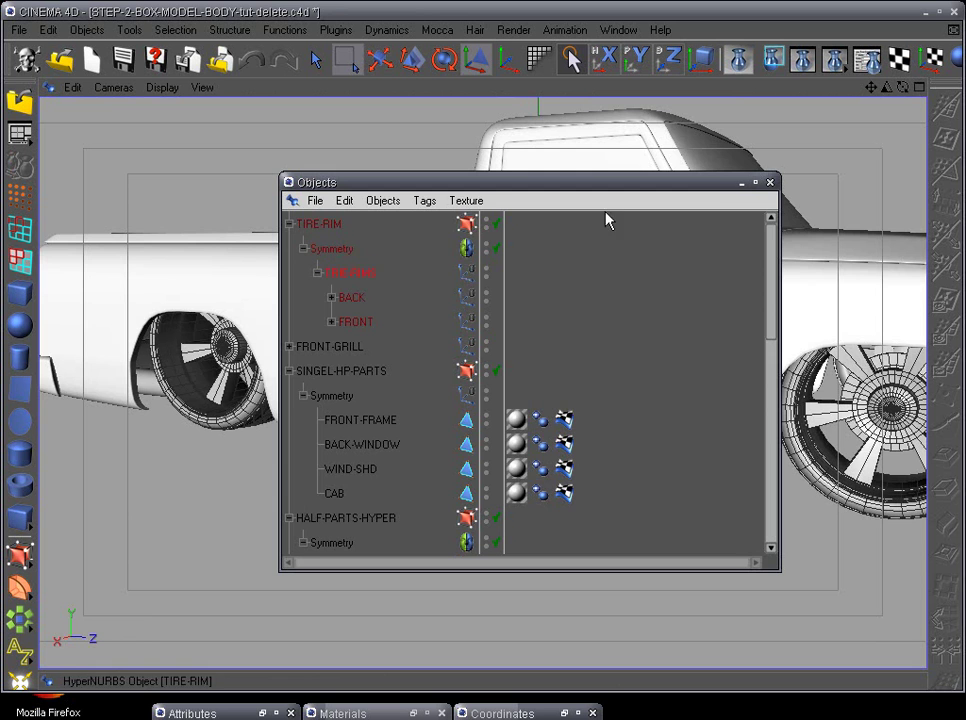
pyautogui.click(740, 184)
pyautogui.scroll(-3, 502, 490)
pyautogui.moveTo(512, 503)
pyautogui.keyDown('alt'); pyautogui.mouseDown()
pyautogui.moveTo(662, 399)
pyautogui.moveTo(802, 408)
pyautogui.moveTo(957, 459)
pyautogui.moveTo(621, 414)
pyautogui.moveTo(776, 553)
pyautogui.moveTo(845, 461)
pyautogui.moveTo(780, 444)
pyautogui.moveTo(740, 492)
pyautogui.moveTo(781, 494)
pyautogui.moveTo(755, 496)
pyautogui.moveTo(651, 487)
pyautogui.moveTo(643, 459)
pyautogui.moveTo(180, 500)
pyautogui.moveTo(220, 440)
pyautogui.moveTo(291, 371)
pyautogui.moveTo(333, 503)
pyautogui.moveTo(100, 530)
pyautogui.moveTo(80, 560)
pyautogui.moveTo(147, 584)
pyautogui.moveTo(190, 558)
pyautogui.moveTo(500, 444)
pyautogui.moveTo(457, 464)
pyautogui.moveTo(509, 539)
pyautogui.moveTo(571, 533)
pyautogui.moveTo(724, 470)
pyautogui.mouseUp(); pyautogui.keyUp('alt')
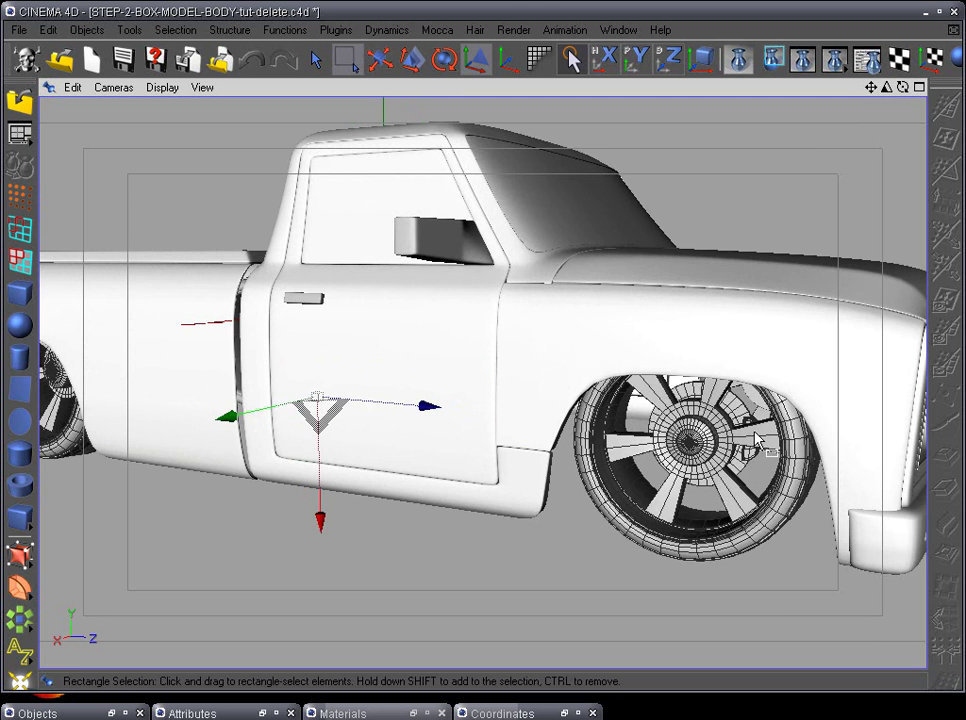
pyautogui.keyDown('alt'); pyautogui.moveTo(596, 491); pyautogui.dragTo(420, 515); pyautogui.keyUp('alt')
# - Rotate the FRONT wheel group about its axle in the side view to change the angle of its spokes
pyautogui.press('F3')
pyautogui.scroll(-5, 419, 507)
pyautogui.keyDown('alt'); pyautogui.moveTo(580, 456); pyautogui.dragTo(197, 484, button='middle'); pyautogui.keyUp('alt')
pyautogui.click(111, 713)
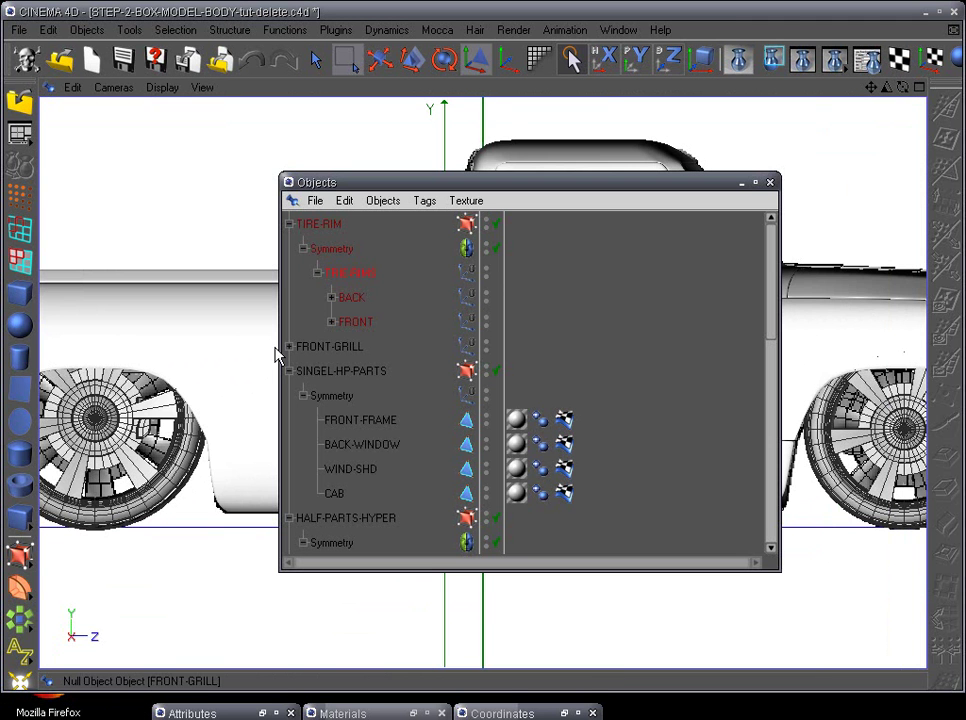
pyautogui.click(347, 324)
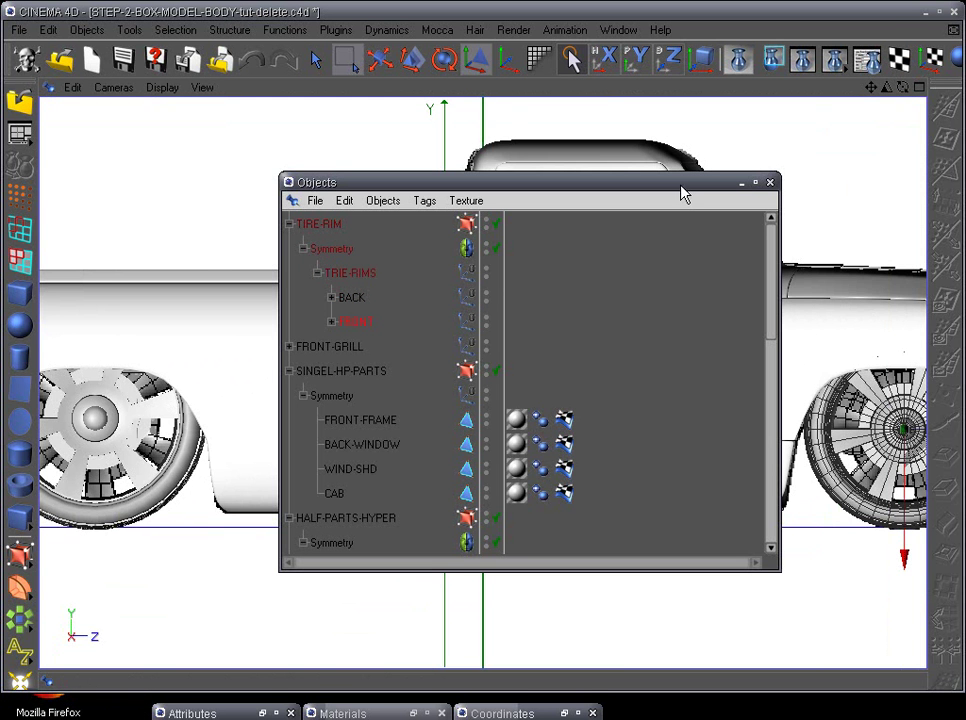
pyautogui.click(740, 184)
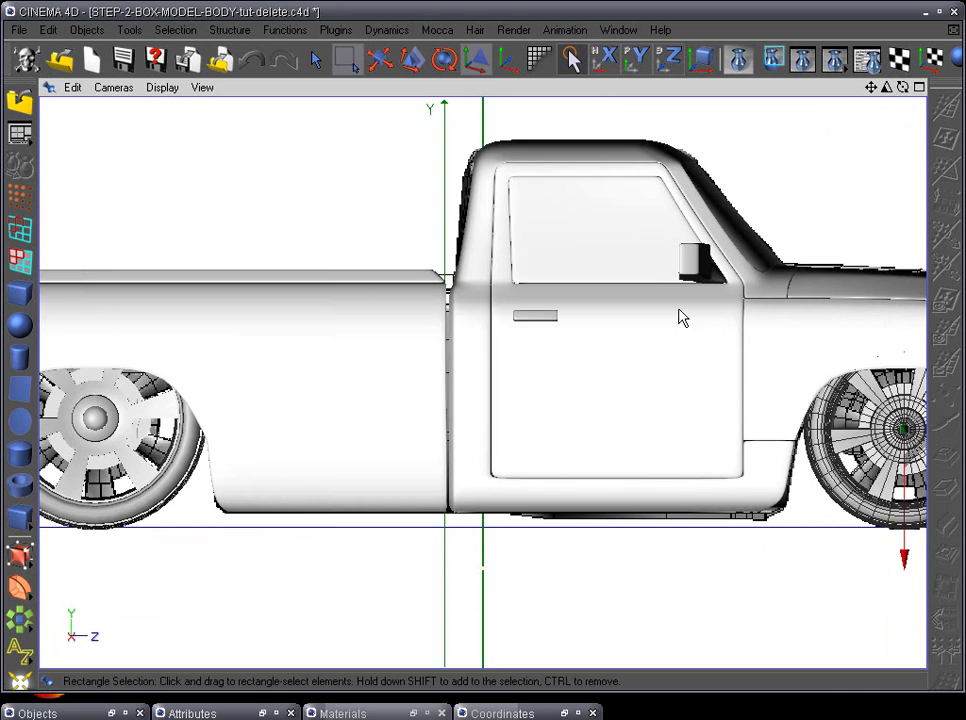
pyautogui.keyDown('alt'); pyautogui.moveTo(634, 356); pyautogui.dragTo(108, 358, button='middle'); pyautogui.keyUp('alt')
pyautogui.keyDown('alt'); pyautogui.moveTo(131, 354); pyautogui.dragTo(205, 340, button='right'); pyautogui.keyUp('alt')
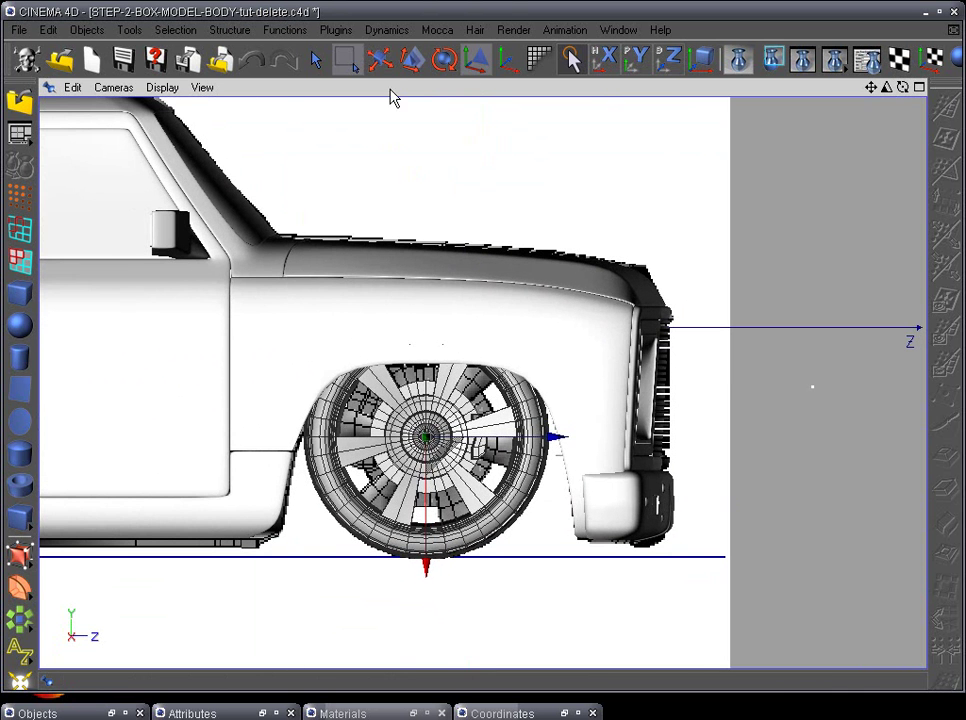
pyautogui.click(444, 59)
pyautogui.moveTo(703, 451); pyautogui.dragTo(315, 333)
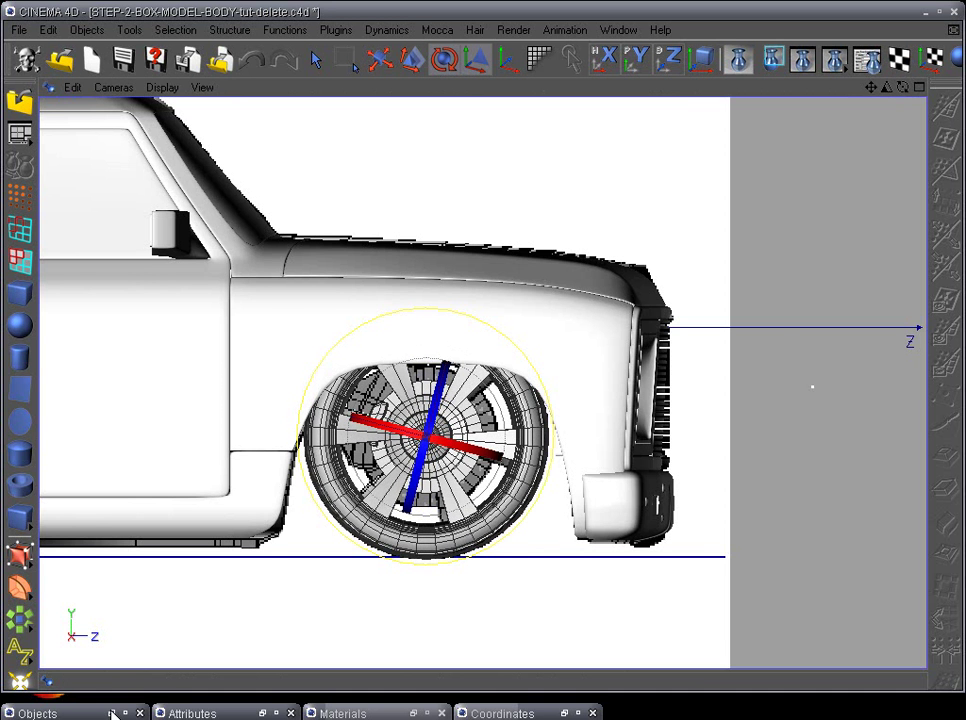
# - Rotate the BACK wheel group about 12° counterclockwise around its axle in the side view
pyautogui.click(111, 713)
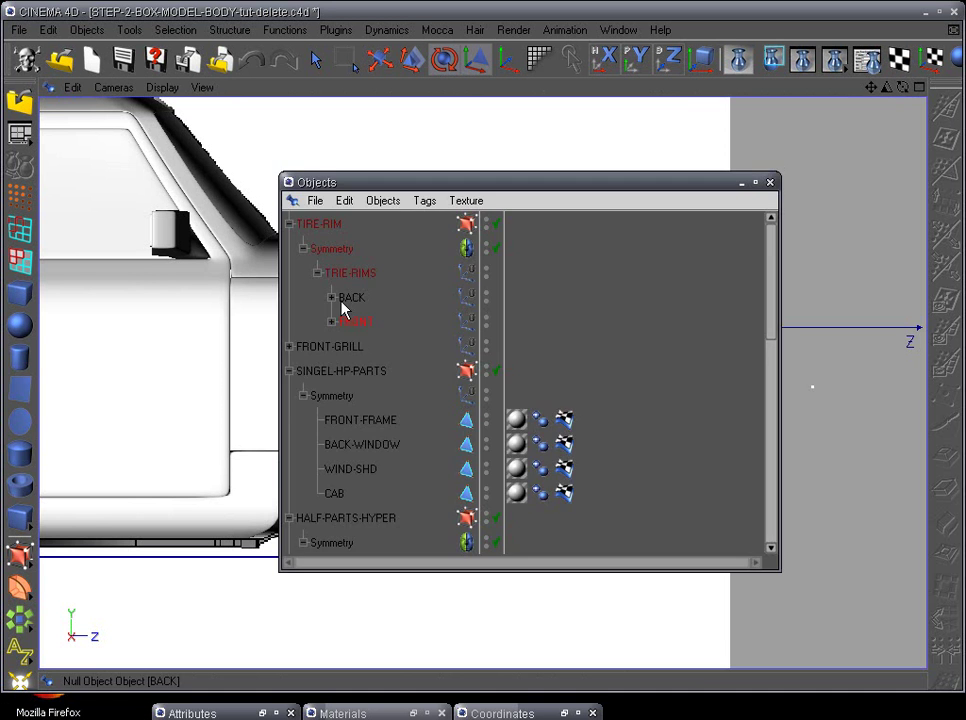
pyautogui.click(744, 184)
pyautogui.keyDown('alt'); pyautogui.moveTo(445, 268); pyautogui.dragTo(920, 270, button='middle'); pyautogui.keyUp('alt')
pyautogui.keyDown('alt'); pyautogui.moveTo(565, 430); pyautogui.dragTo(848, 437, button='middle'); pyautogui.keyUp('alt')
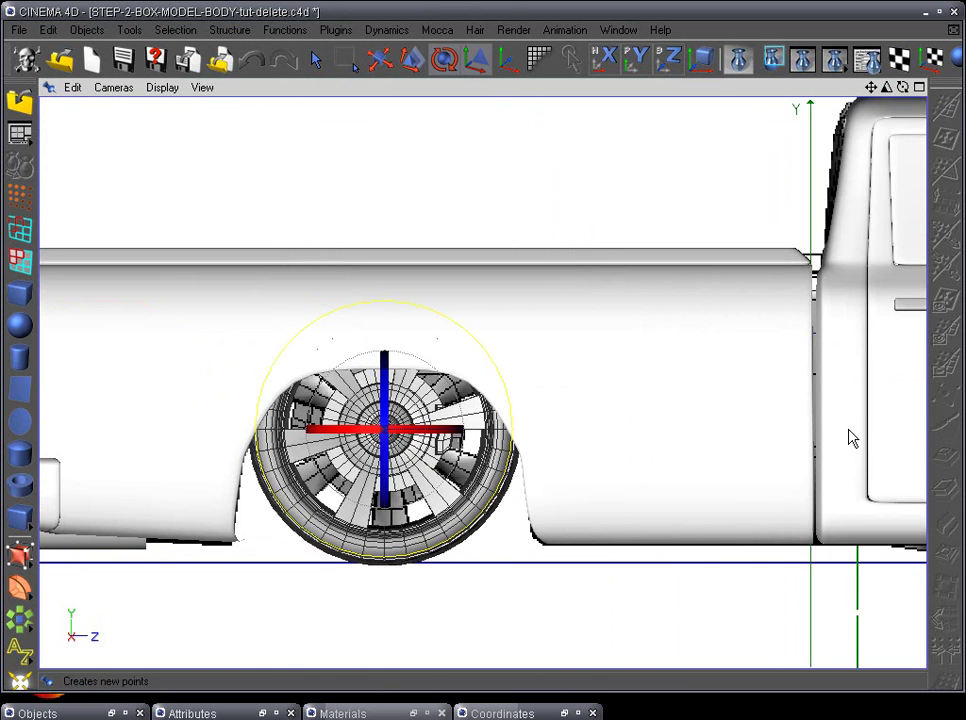
pyautogui.moveTo(686, 578); pyautogui.dragTo(716, 517)
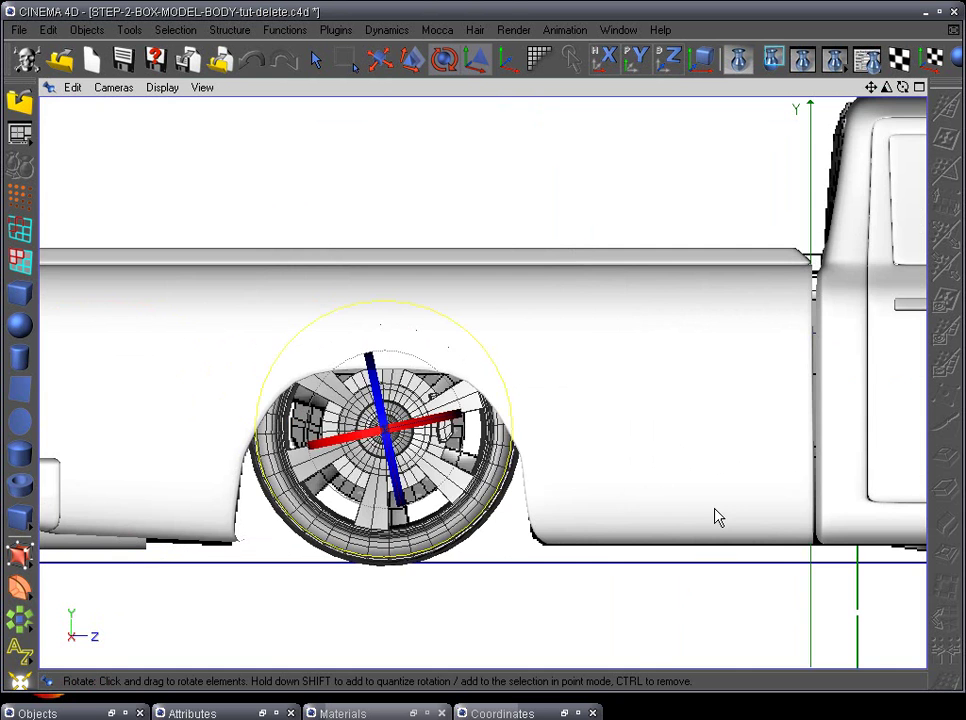
# - Examine the assembled truck in the perspective view, checking how the wheels sit in the body from several angles
pyautogui.press('F1')
pyautogui.keyDown('alt'); pyautogui.moveTo(505, 517); pyautogui.dragTo(698, 462); pyautogui.keyUp('alt')
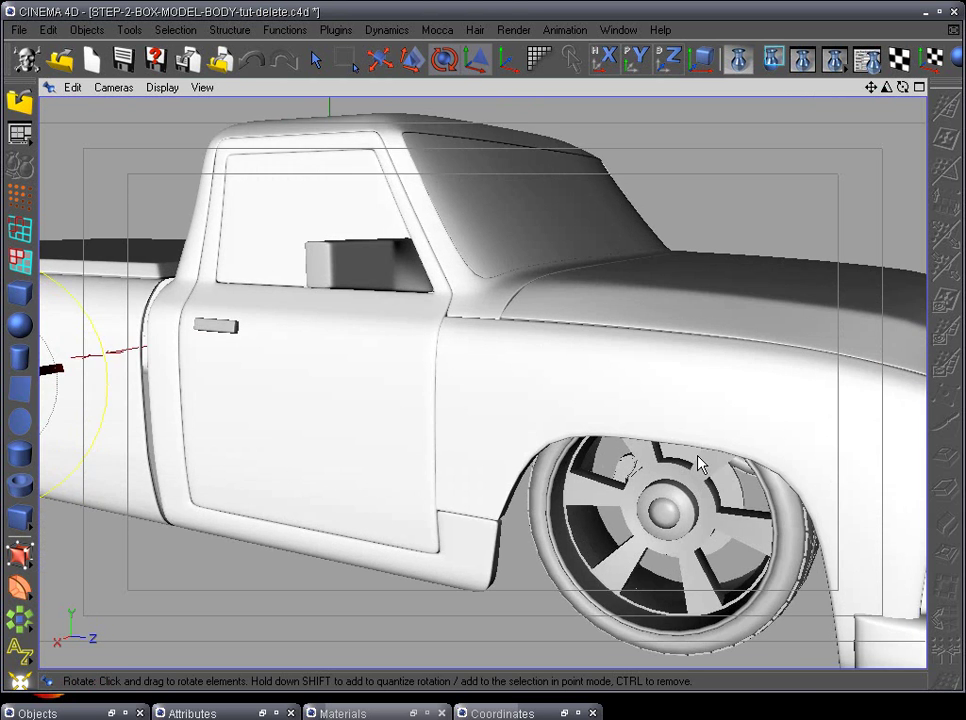
pyautogui.keyDown('alt'); pyautogui.moveTo(700, 462); pyautogui.dragTo(328, 496, button='right'); pyautogui.keyUp('alt')
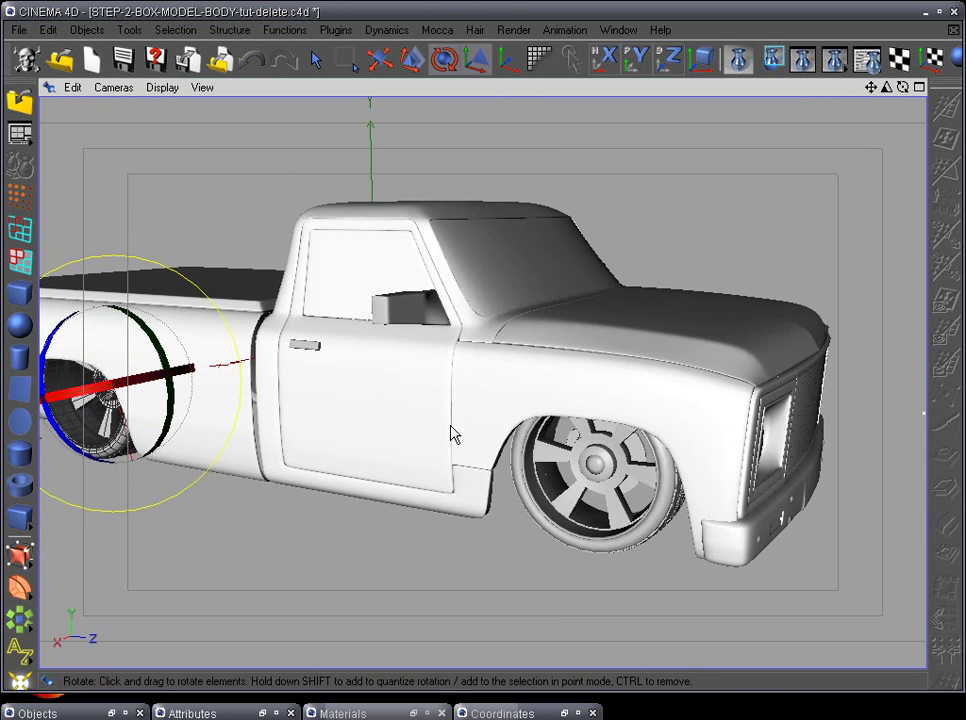
pyautogui.keyDown('alt'); pyautogui.moveTo(373, 472); pyautogui.dragTo(628, 312); pyautogui.keyUp('alt')
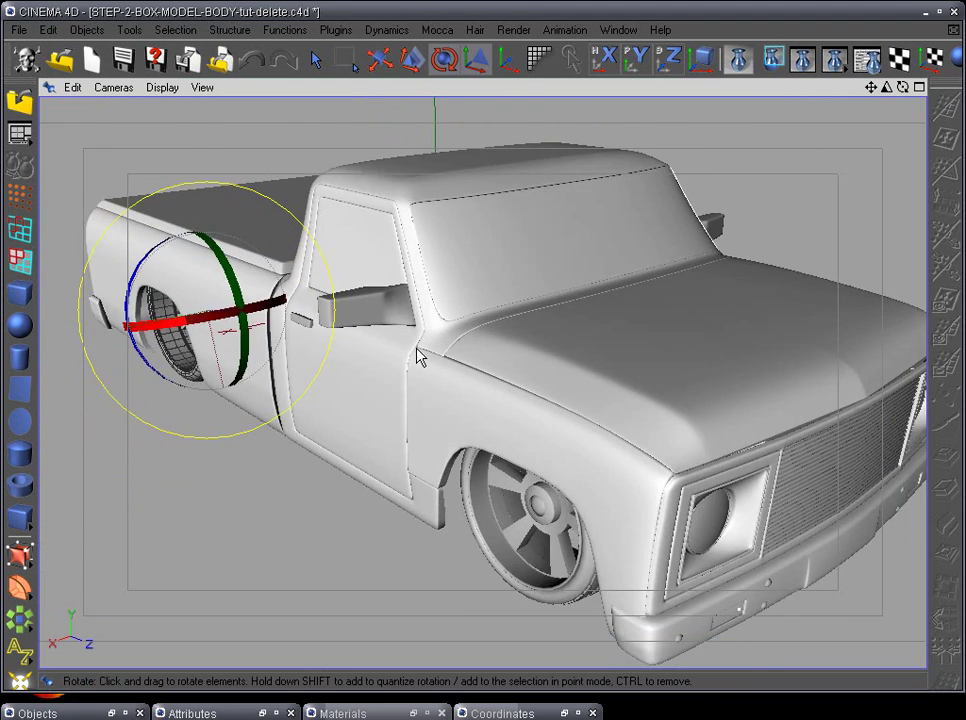
pyautogui.keyDown('alt'); pyautogui.moveTo(420, 358); pyautogui.dragTo(348, 486); pyautogui.keyUp('alt')
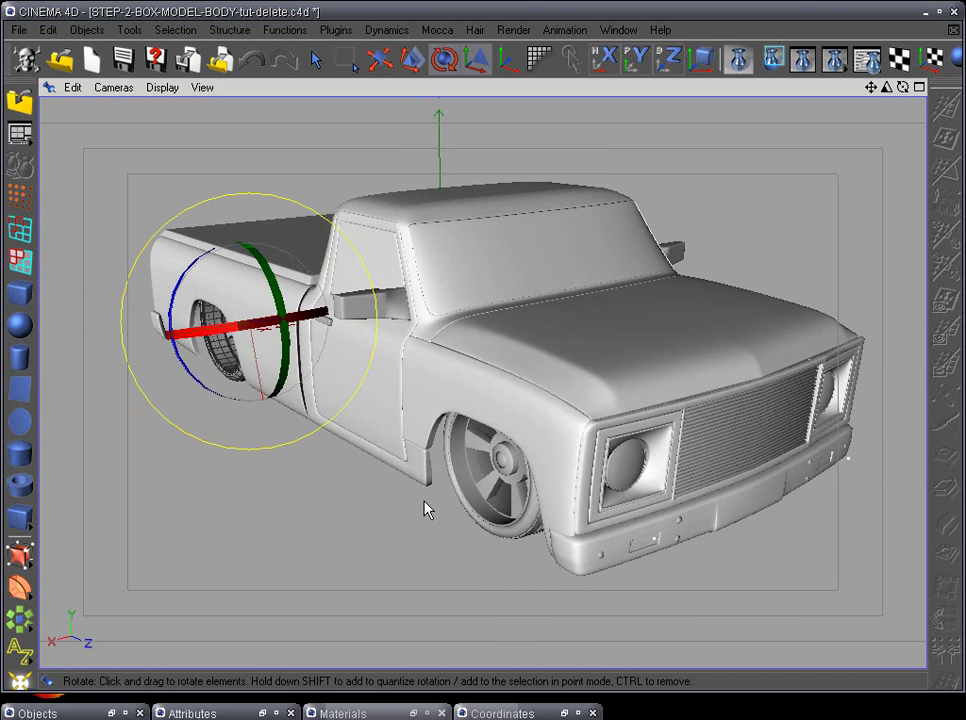
pyautogui.keyDown('alt'); pyautogui.moveTo(368, 537); pyautogui.dragTo(346, 532); pyautogui.keyUp('alt')
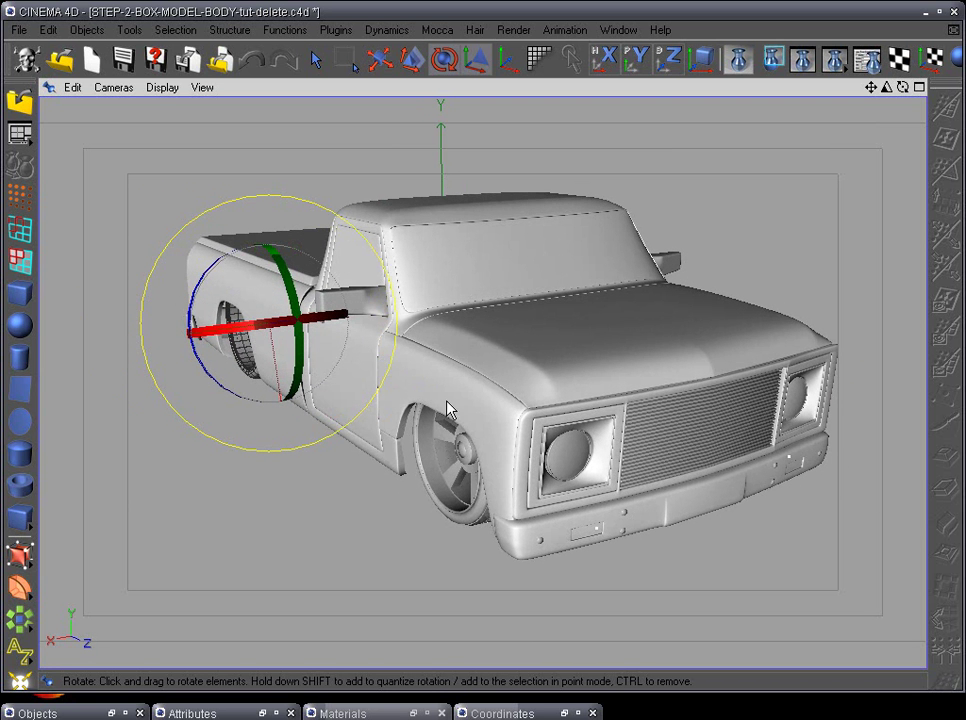
pyautogui.keyDown('alt'); pyautogui.moveTo(502, 479); pyautogui.dragTo(403, 366); pyautogui.keyUp('alt')
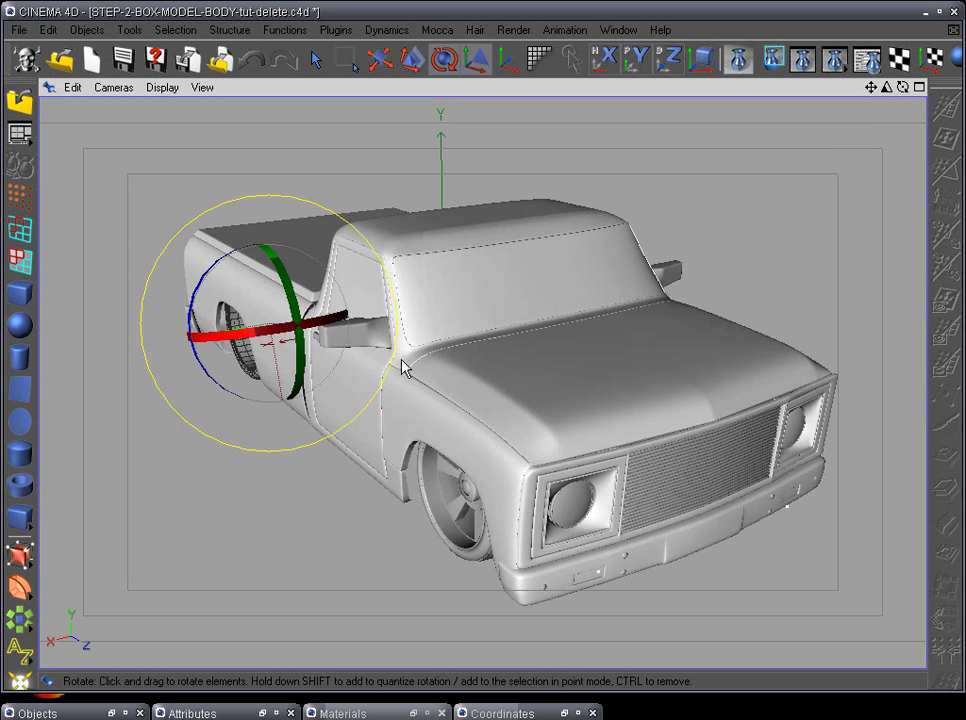
pyautogui.keyDown('alt'); pyautogui.moveTo(475, 368); pyautogui.dragTo(437, 434); pyautogui.keyUp('alt')
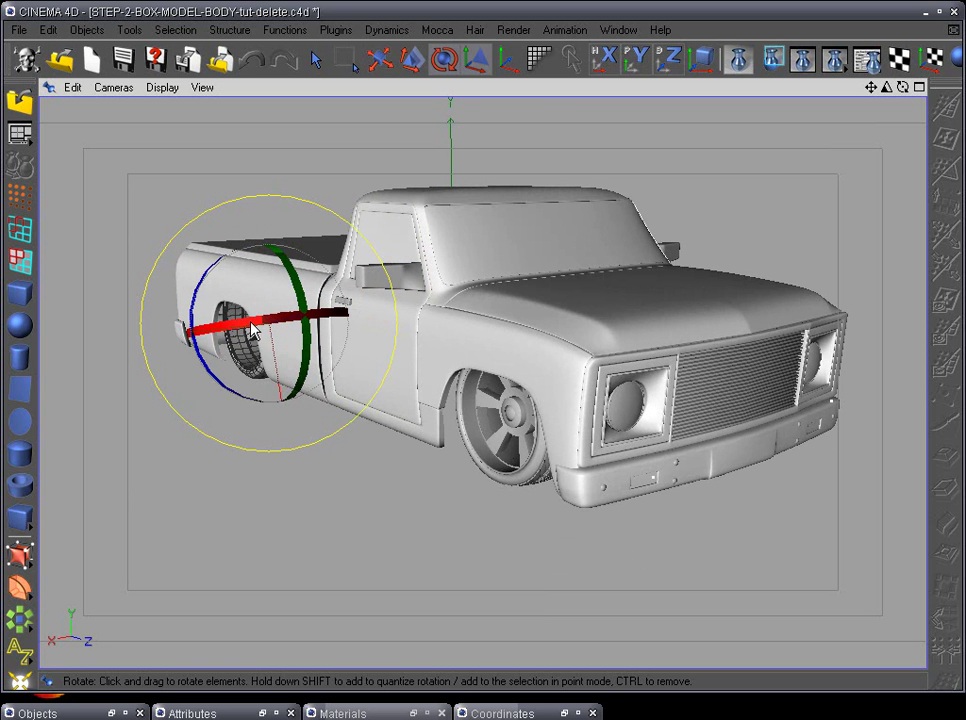
pyautogui.keyDown('alt'); pyautogui.moveTo(352, 410); pyautogui.dragTo(333, 440); pyautogui.keyUp('alt')
pyautogui.keyDown('alt'); pyautogui.moveTo(358, 513); pyautogui.dragTo(392, 503); pyautogui.keyUp('alt')
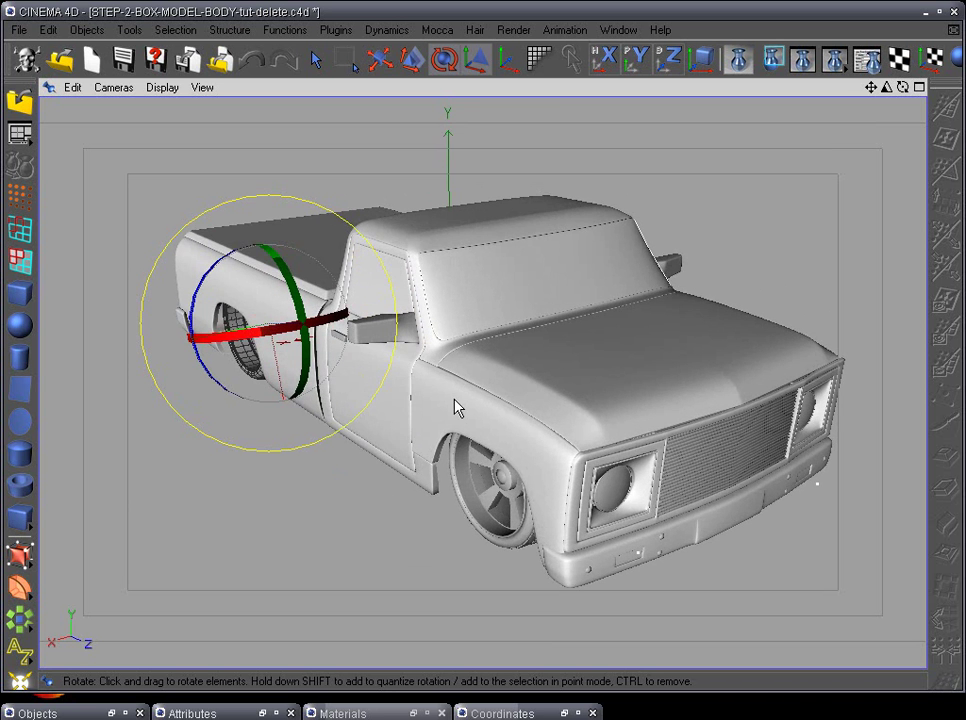
pyautogui.keyDown('alt'); pyautogui.moveTo(457, 403); pyautogui.dragTo(414, 431); pyautogui.keyUp('alt')
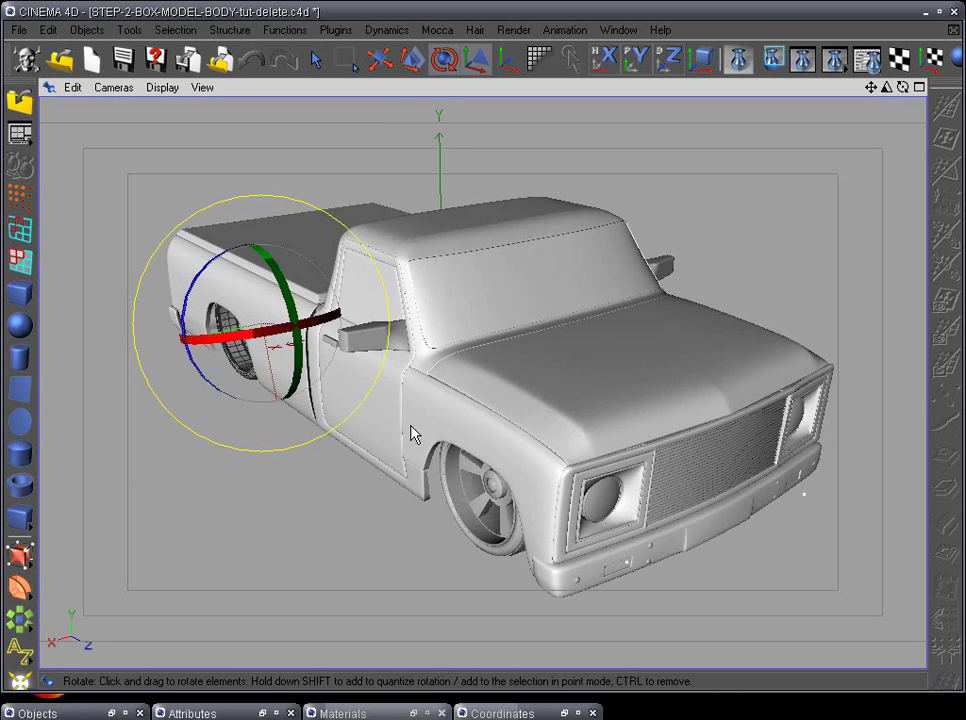
pyautogui.keyDown('alt'); pyautogui.moveTo(367, 511); pyautogui.dragTo(465, 375); pyautogui.keyUp('alt')
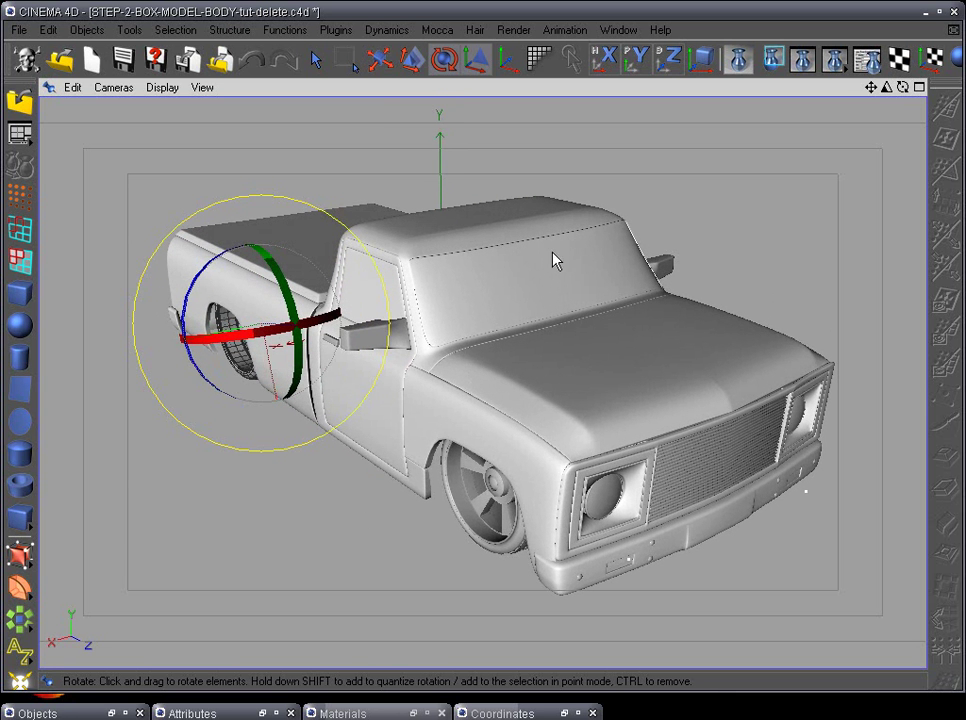